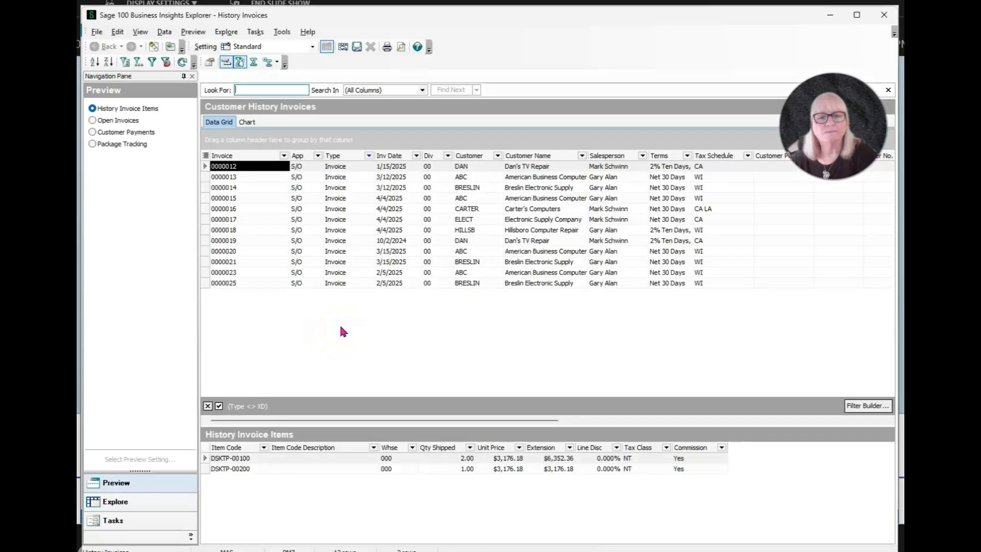
Step: Browse several customer history invoices in turn to review their line items
click(475, 167)
click(481, 178)
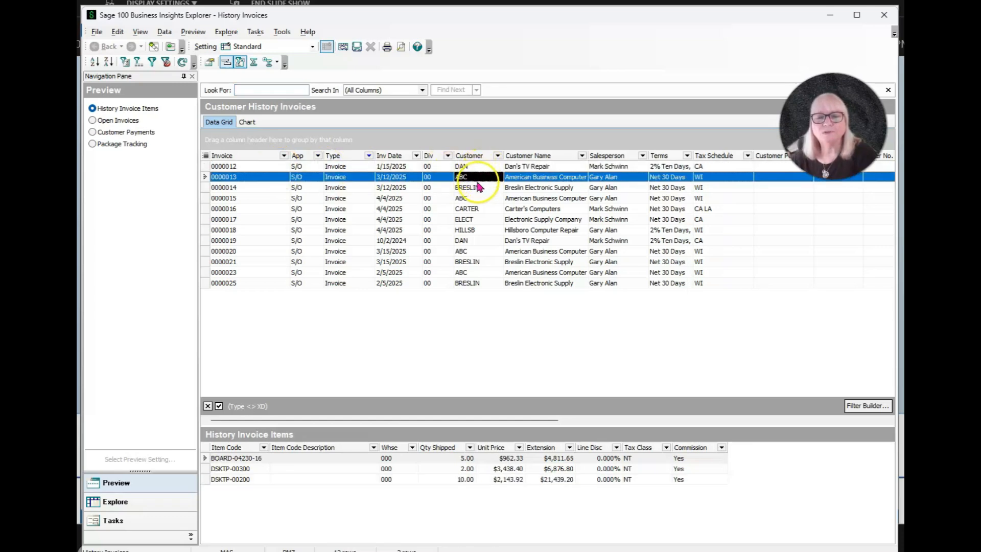
click(478, 188)
click(465, 177)
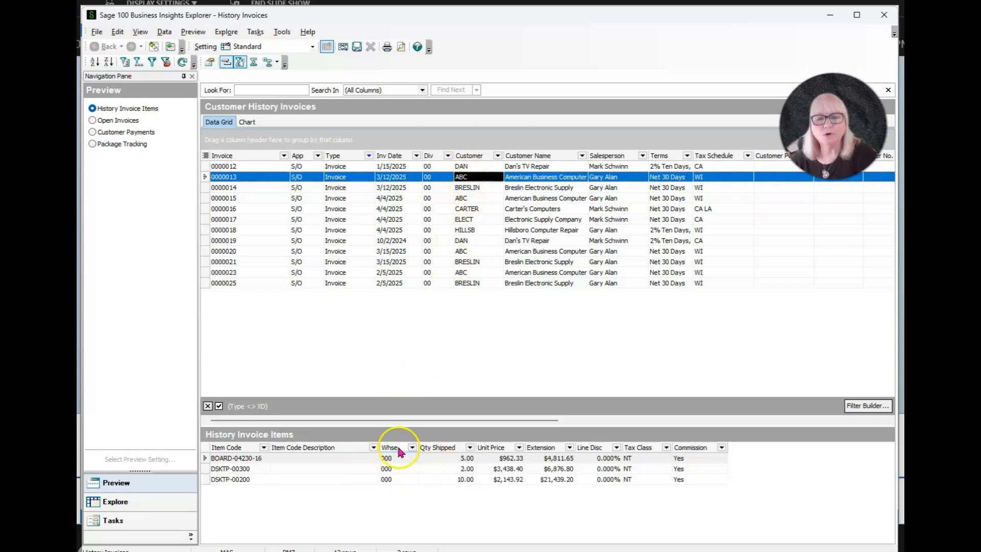
click(462, 188)
click(459, 199)
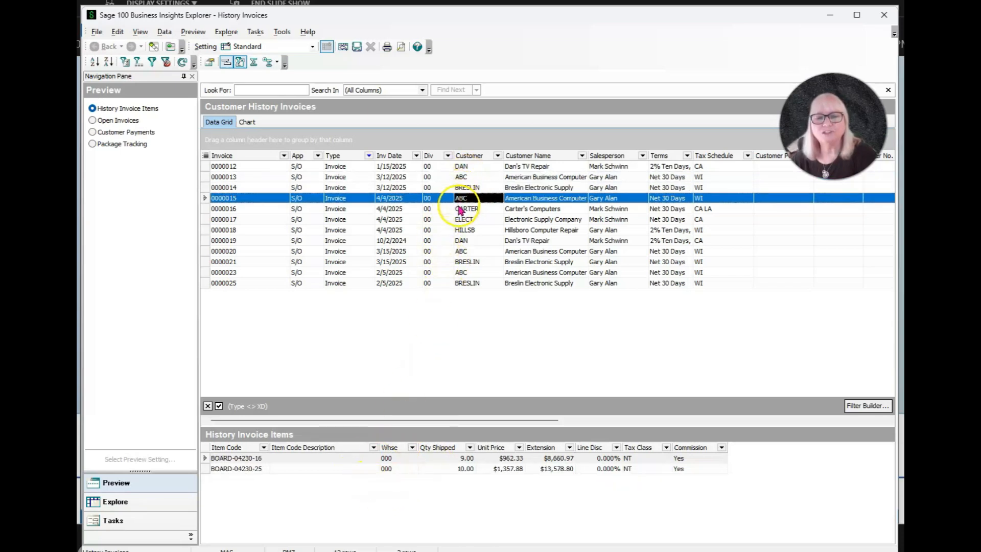
click(461, 210)
click(462, 221)
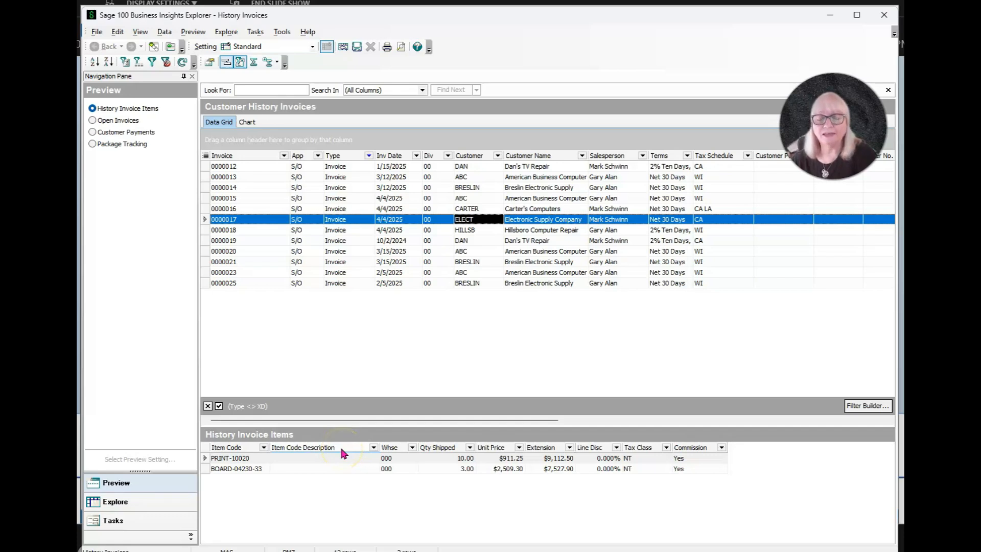
Step: Open the History Invoice Items preview from the PRINT-10020 line item of invoice 0000017
click(333, 459)
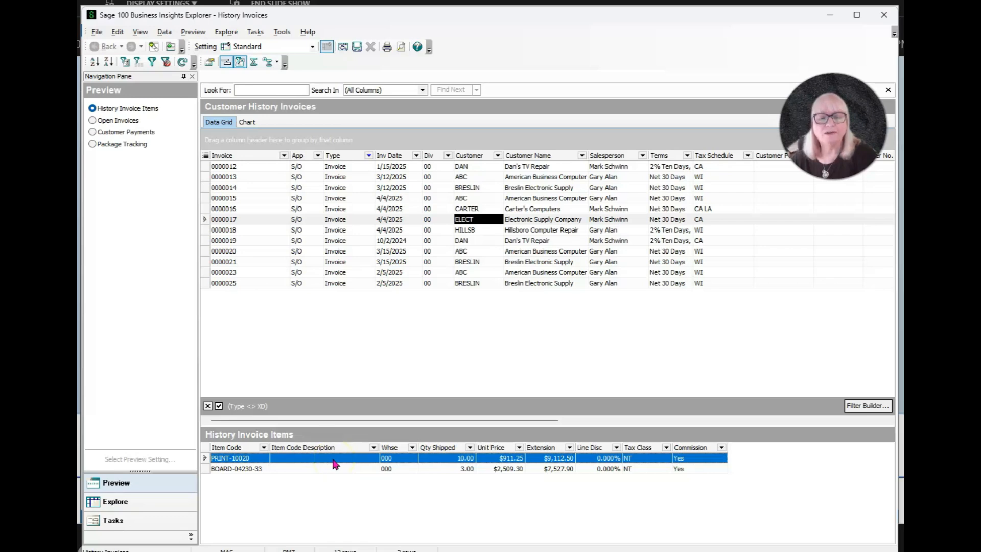
right_click(335, 463)
click(352, 484)
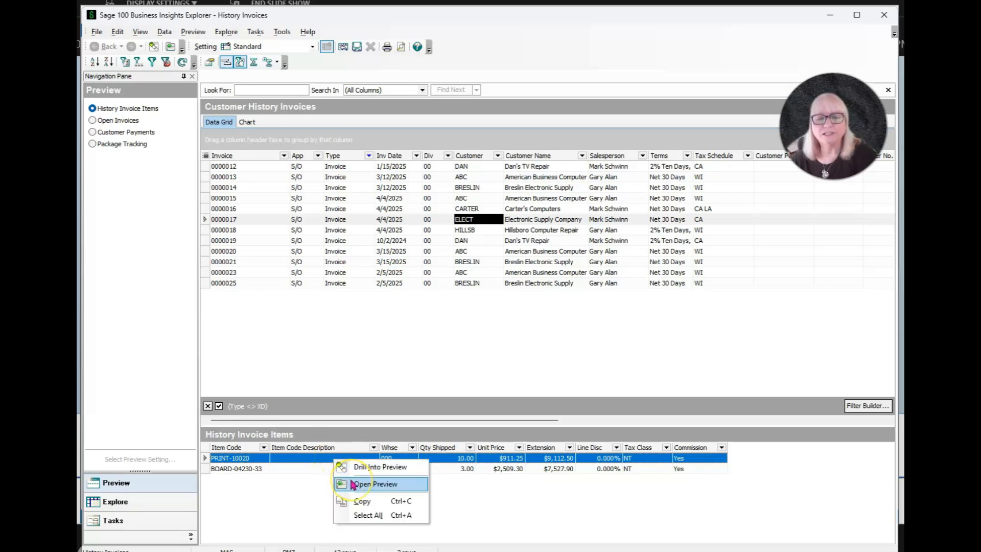
click(357, 484)
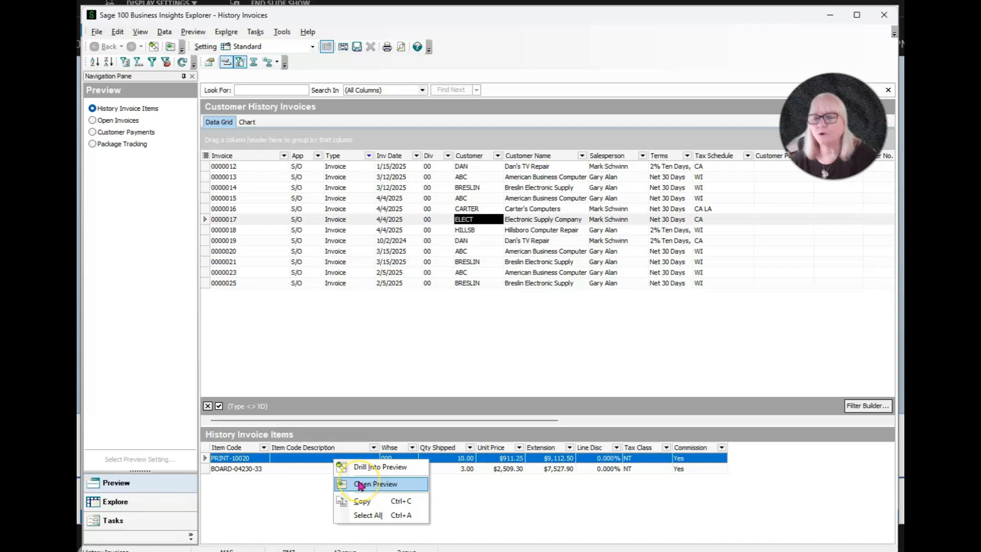
click(360, 484)
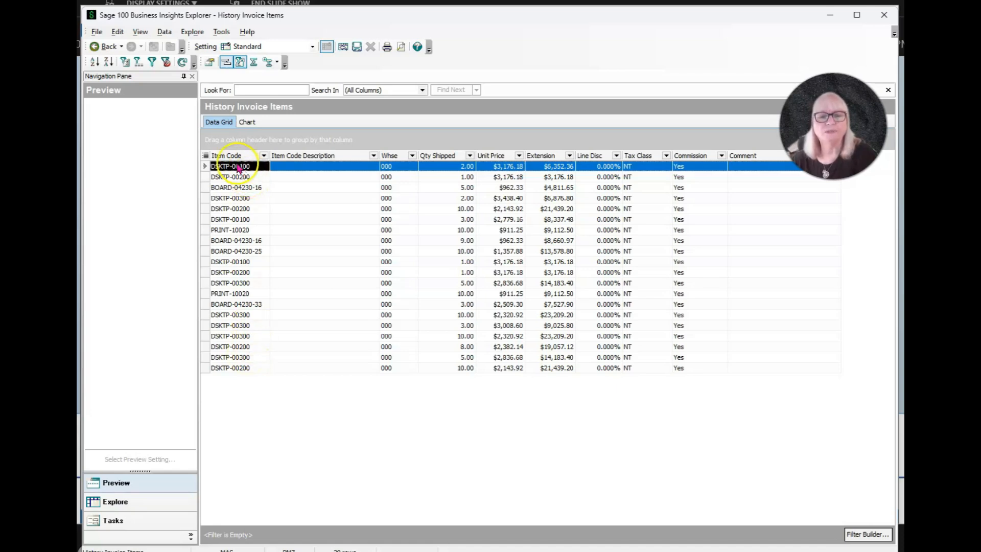
Step: Group the invoice items by Item Code and show the group summary footers
drag(232, 155, 258, 131)
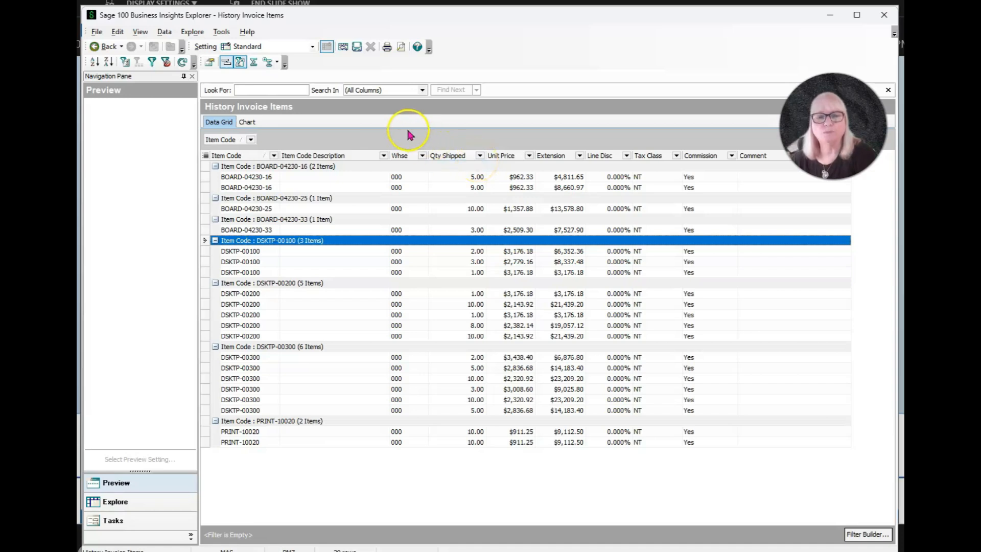
click(267, 62)
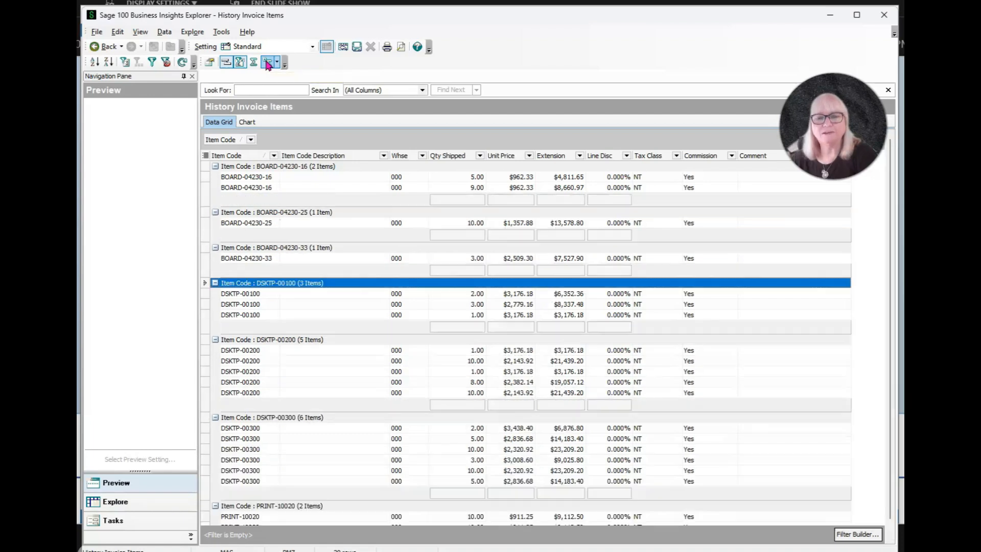
Step: Add Sum summaries to the group footers of Qty Shipped, Unit Price, Extension and Line Disc
right_click(470, 199)
click(494, 222)
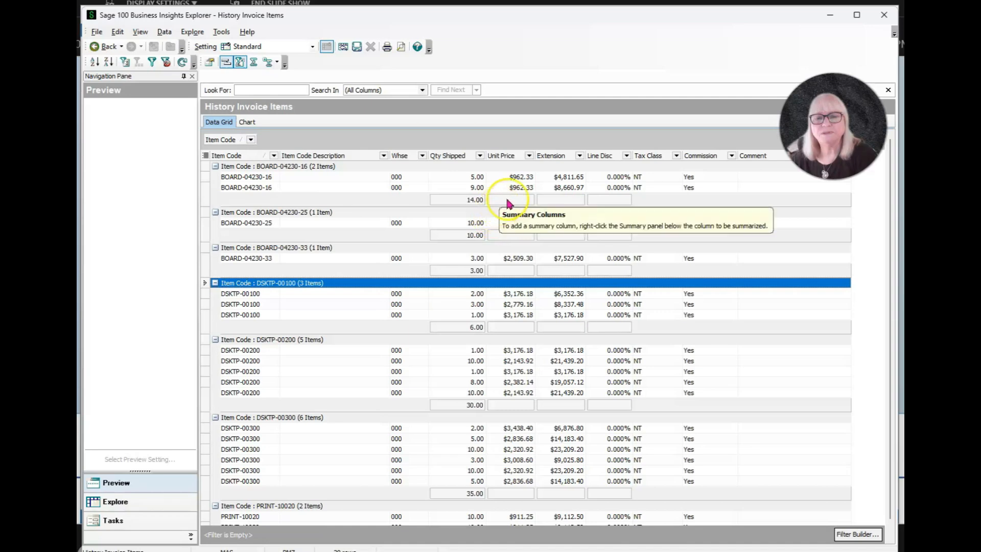
right_click(508, 199)
click(531, 225)
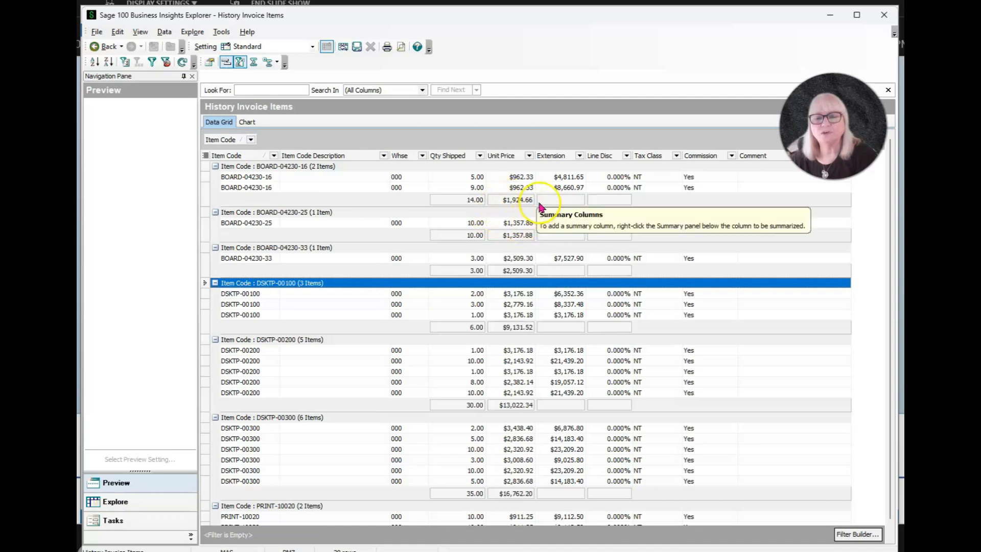
right_click(553, 199)
click(565, 222)
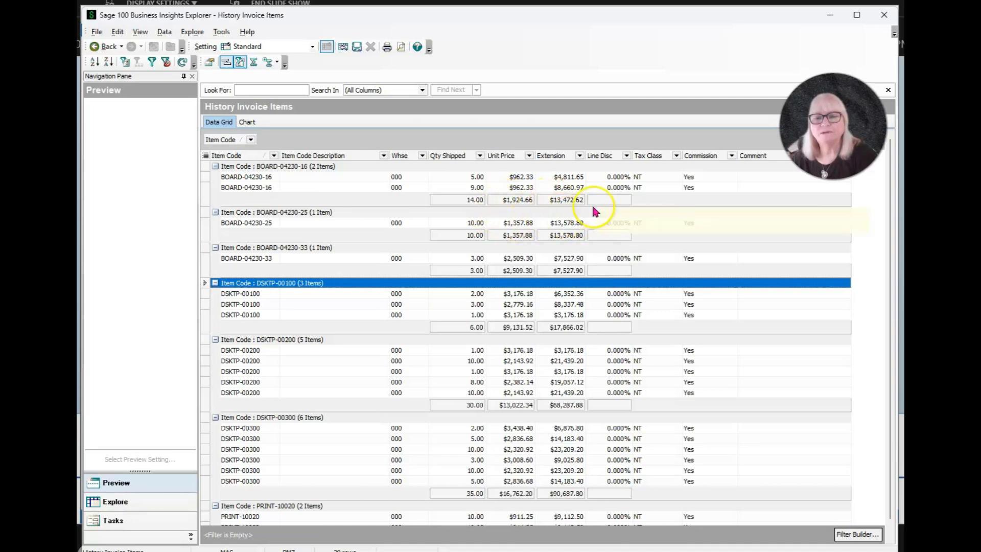
right_click(605, 199)
click(612, 220)
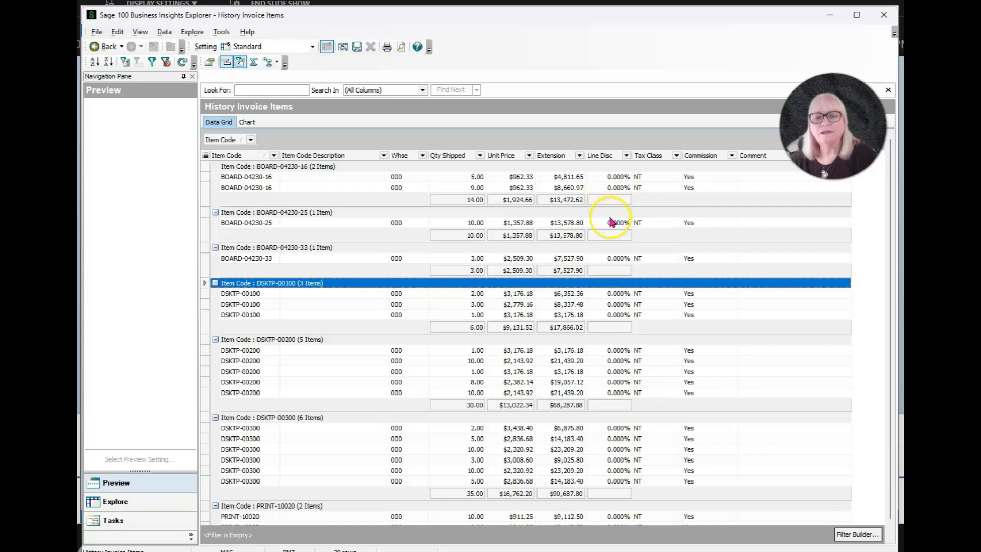
Step: Show the grand total footer and add Sum totals for Qty Shipped, Unit Price, Extension and Line Disc
click(254, 62)
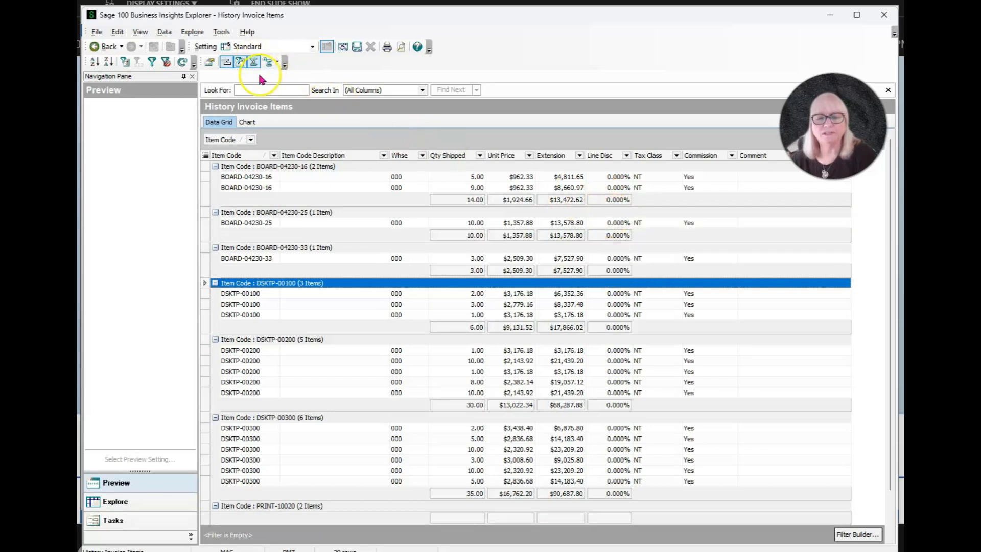
right_click(447, 517)
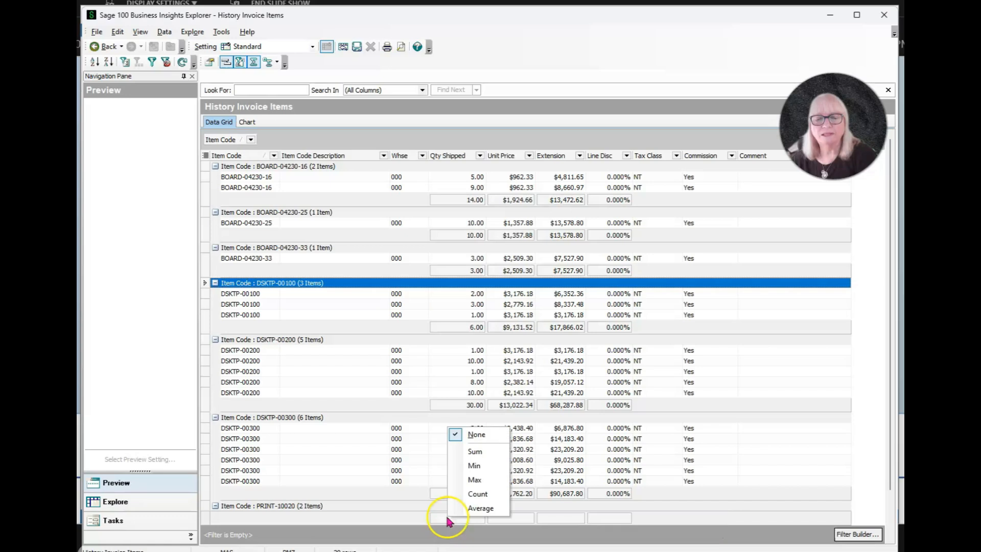
click(477, 446)
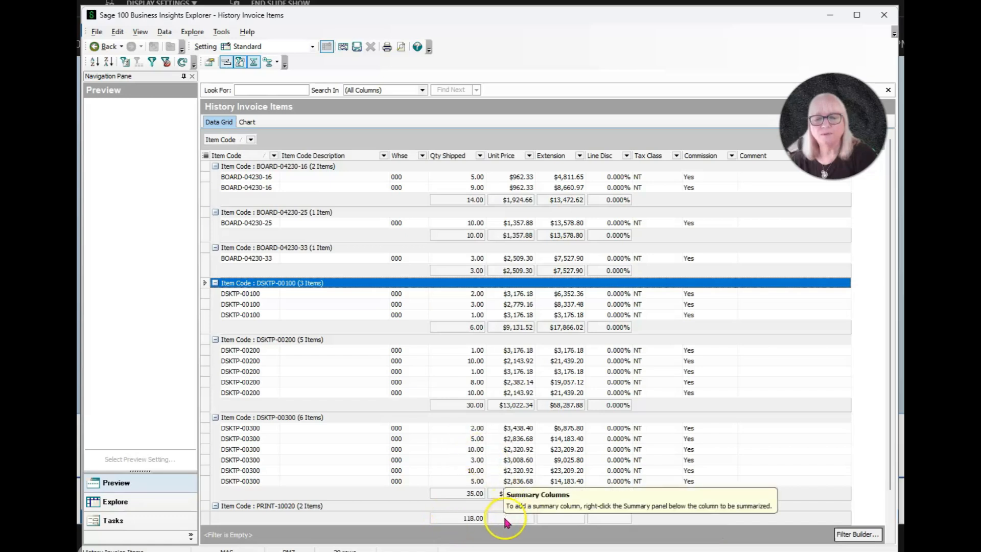
right_click(504, 515)
click(533, 449)
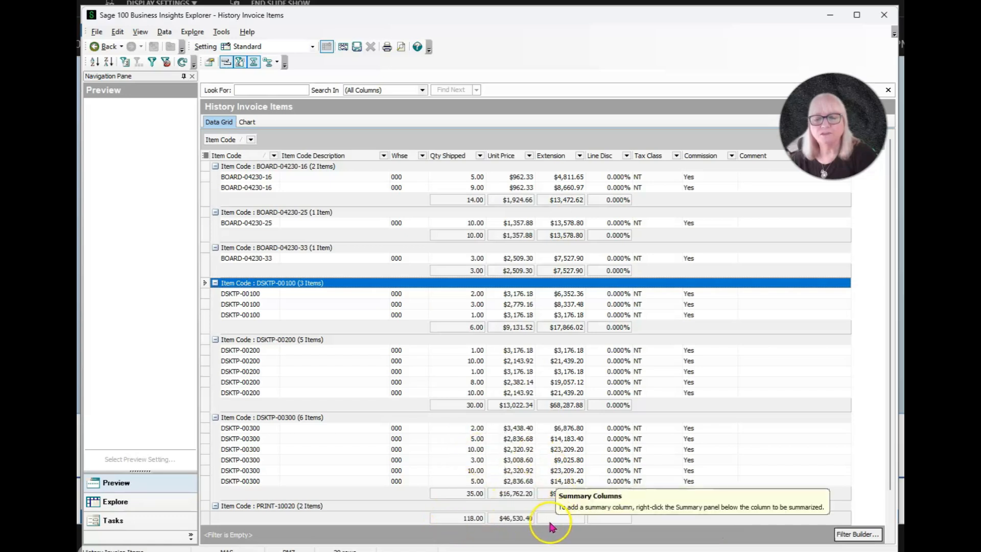
right_click(549, 518)
click(579, 450)
right_click(602, 517)
click(631, 447)
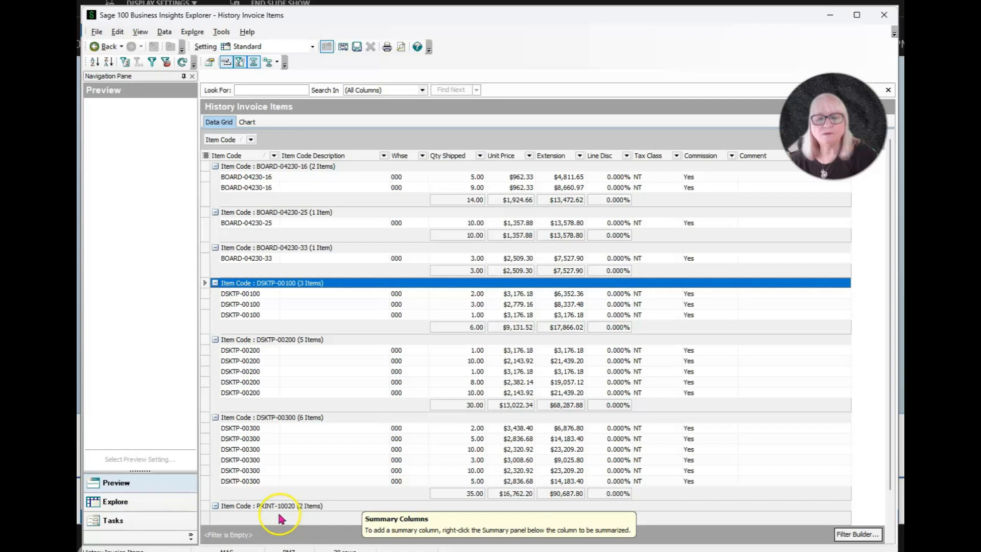
Step: Add a Count summary under Item Code in both the group footers and the grand total footer
right_click(270, 496)
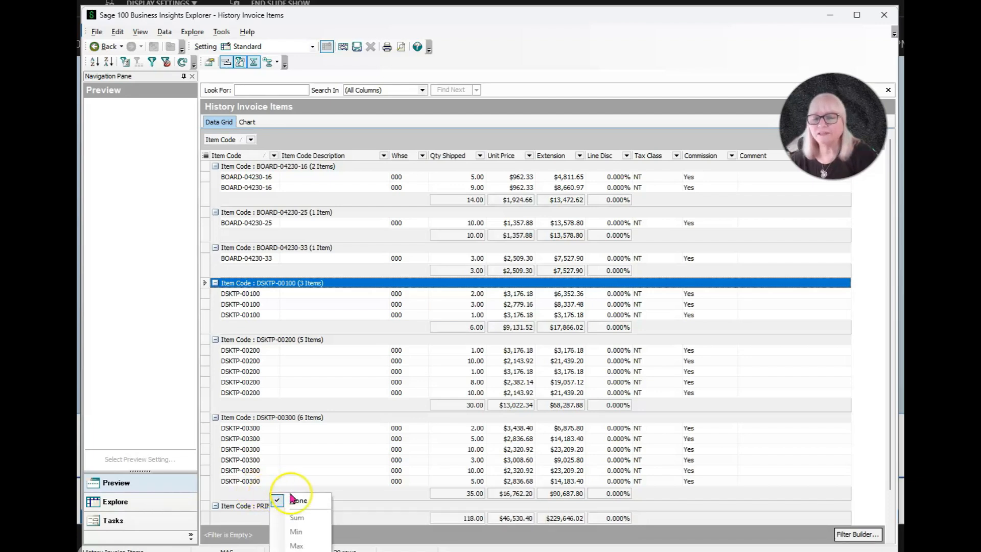
click(293, 551)
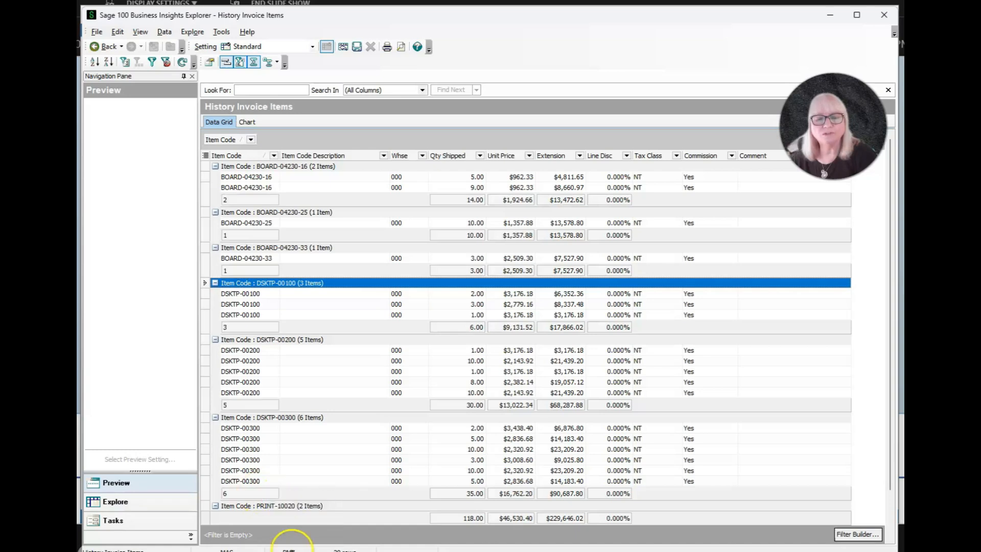
right_click(232, 516)
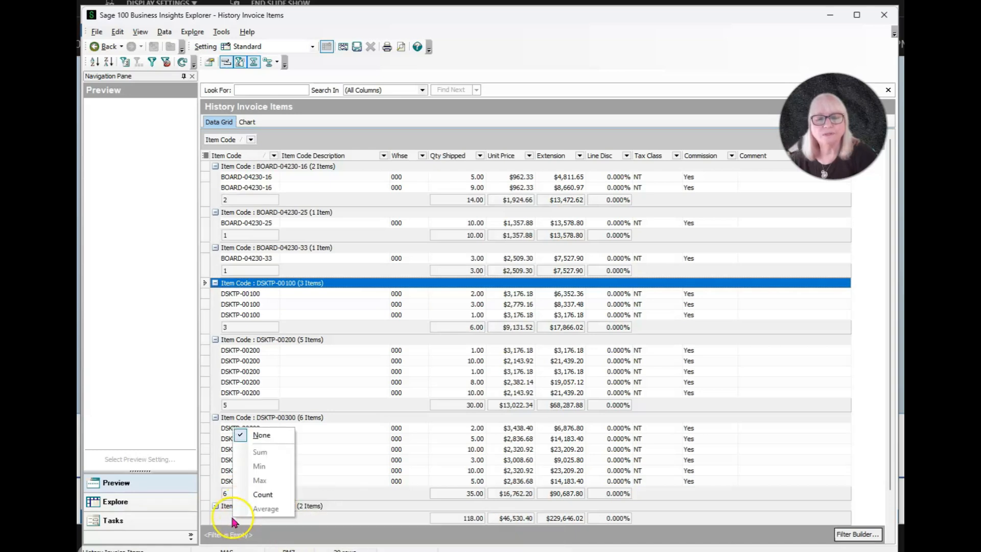
click(258, 495)
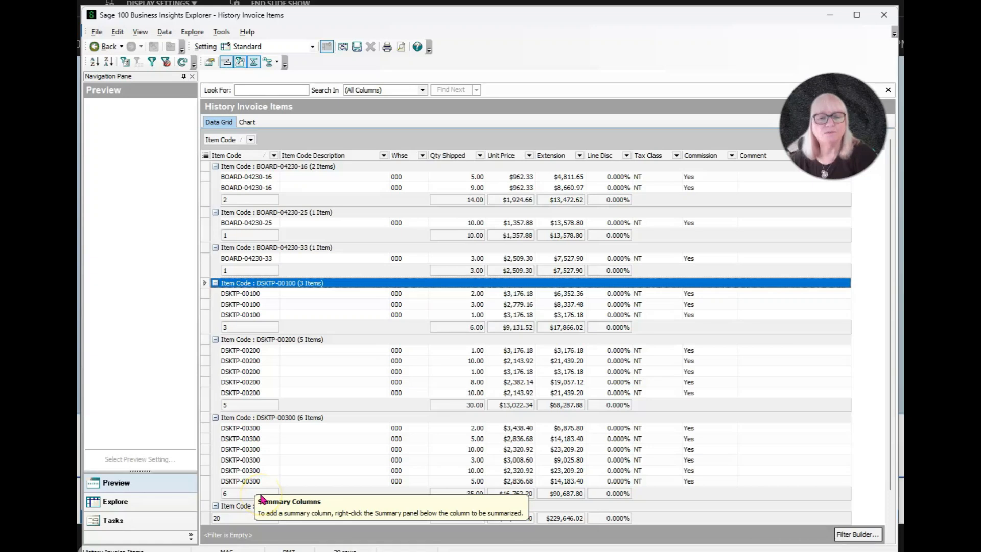
click(279, 487)
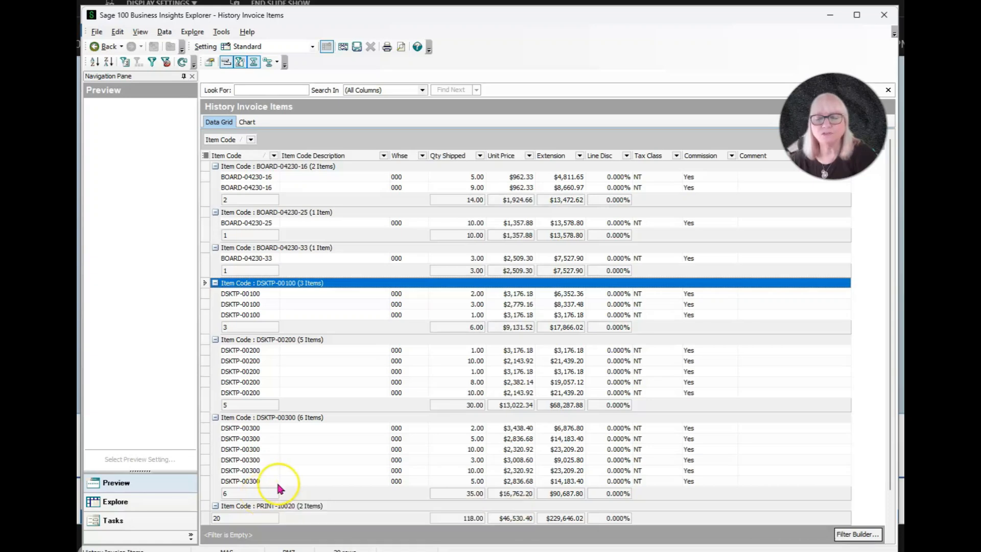
Step: Open Column Settings and add the InvoiceDate column from AR_InvoiceHistoryHeader
right_click(299, 157)
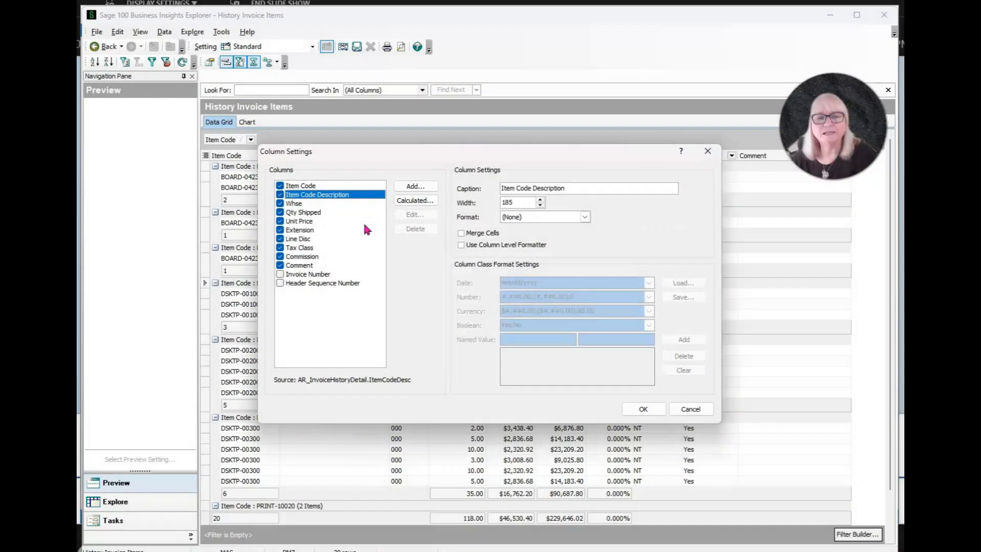
click(417, 187)
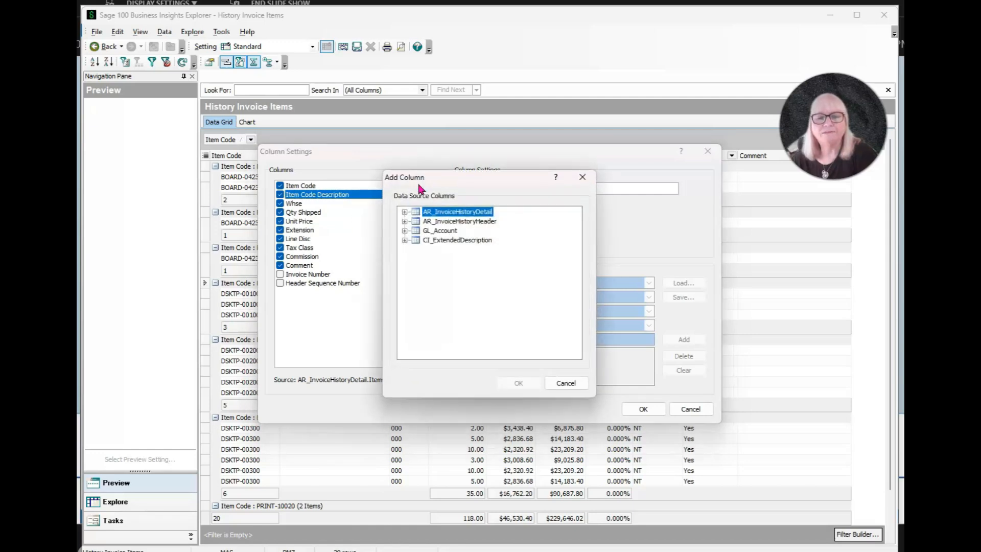
click(404, 221)
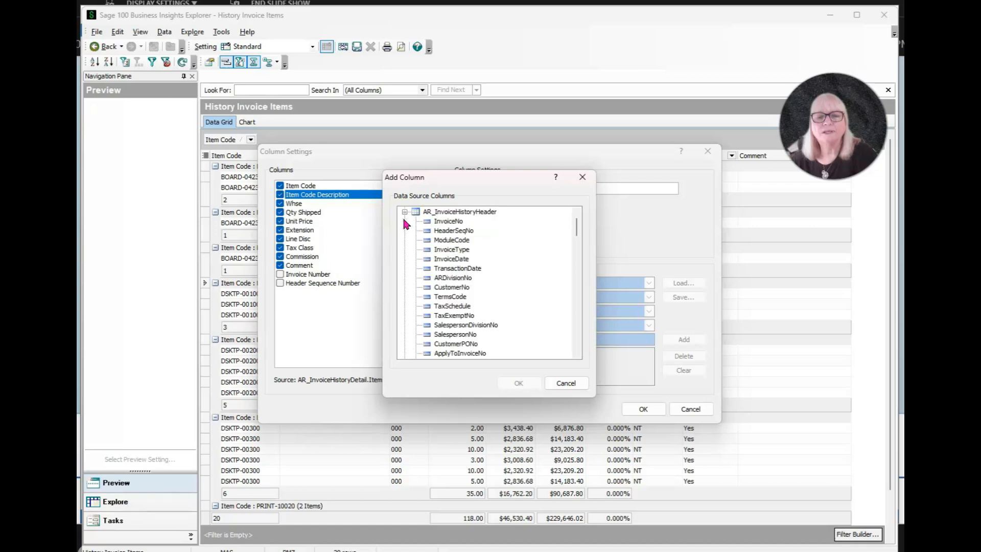
click(453, 259)
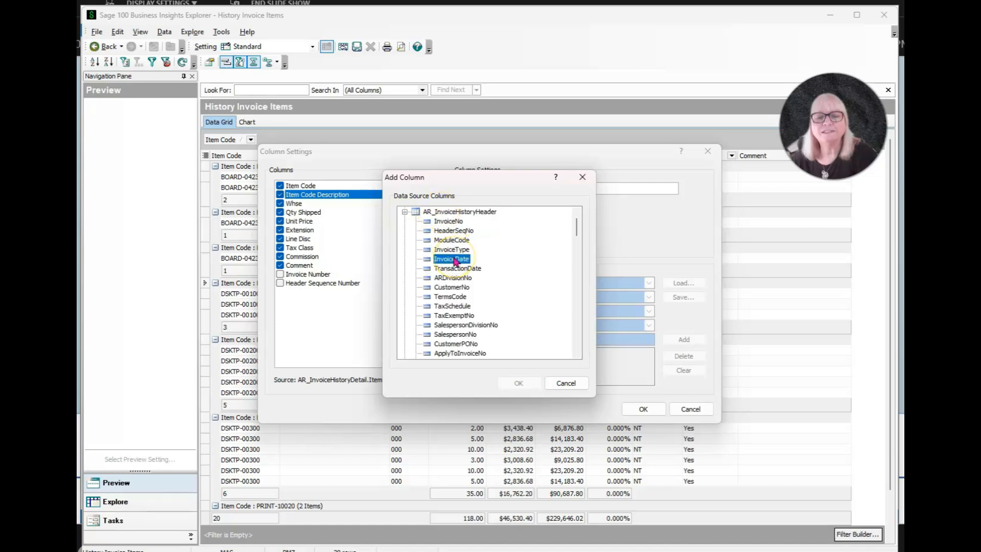
double_click(453, 259)
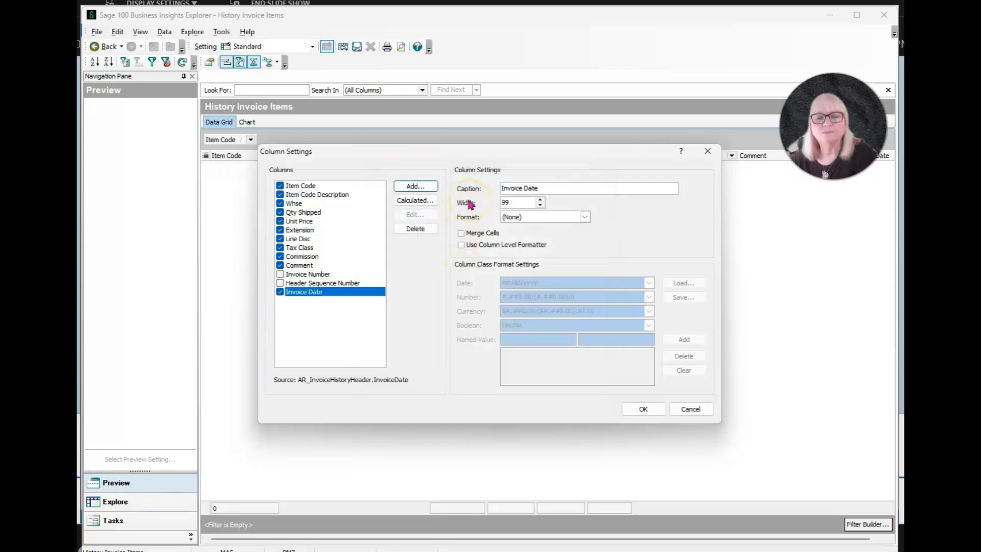
Step: Add the UnitCost column from AR_InvoiceHistoryDetail and apply the column settings
click(427, 187)
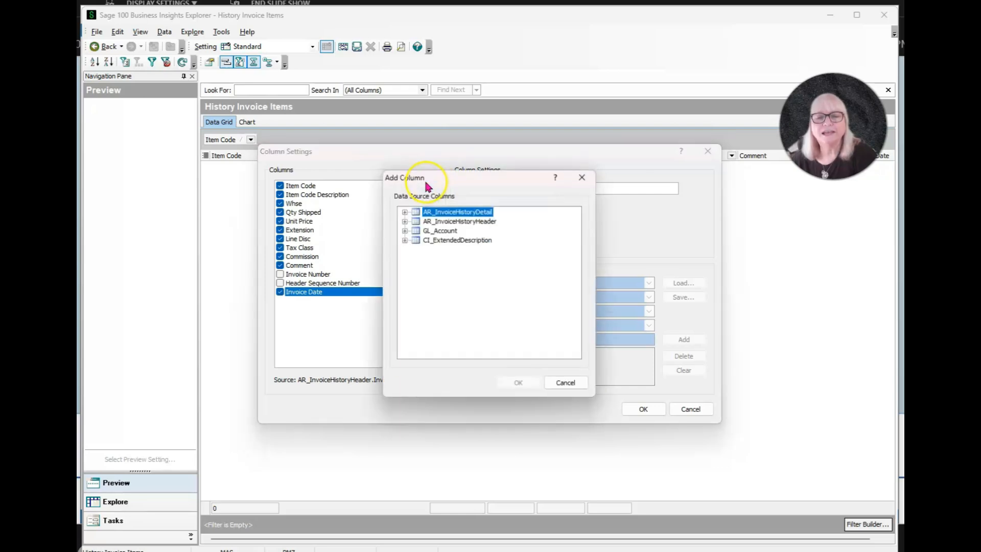
click(405, 212)
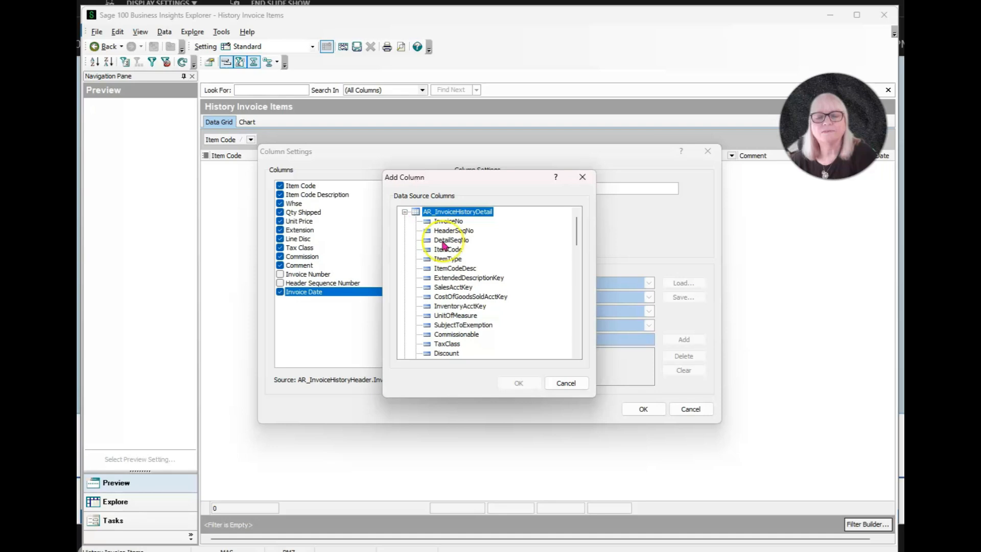
scroll(449, 265, down, 5)
scroll(451, 272, down, 10)
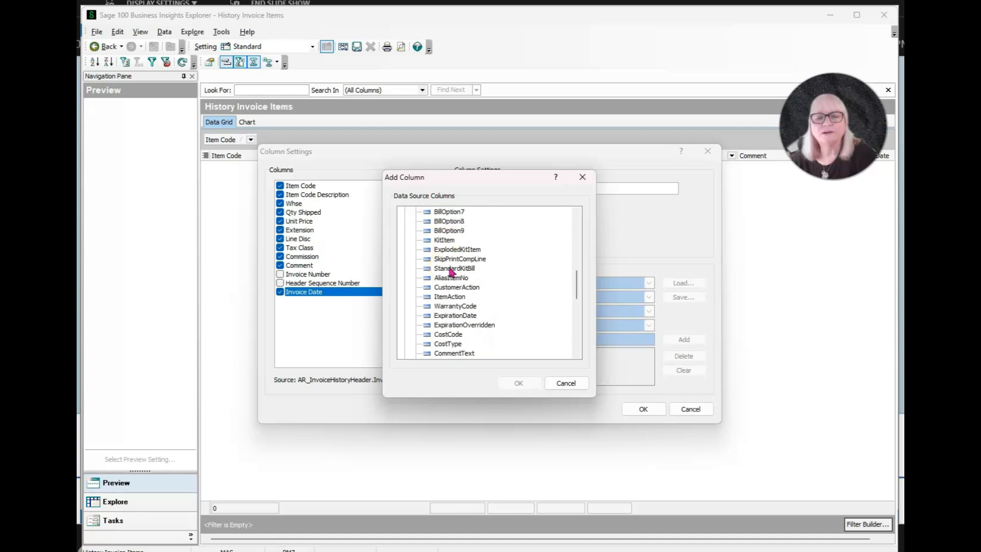
scroll(451, 272, down, 2)
double_click(456, 327)
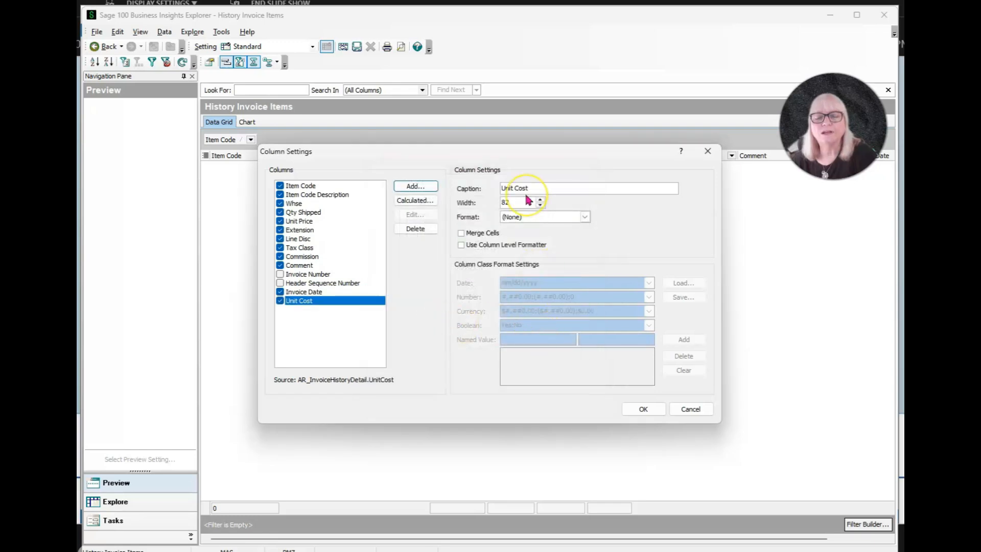
click(643, 408)
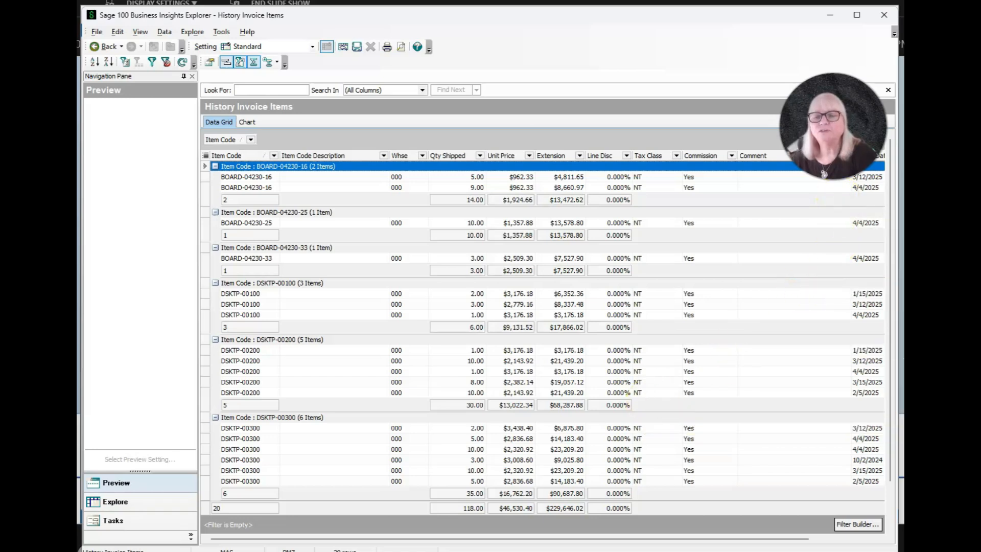
drag(835, 138, 826, 97)
click(863, 159)
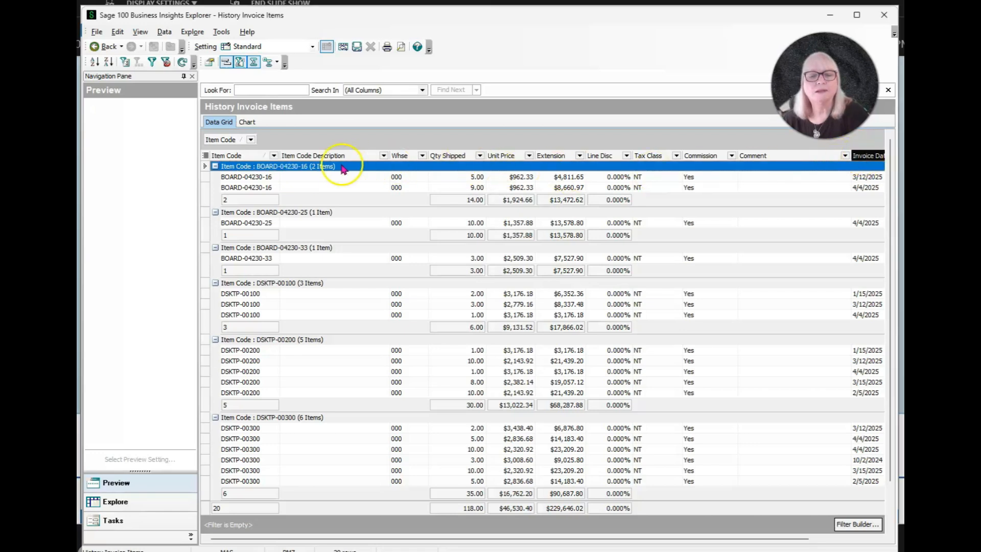
Step: Move Invoice Date to the first column and remove the Commission, Tax Class and Comment columns from the grid
drag(225, 157, 225, 158)
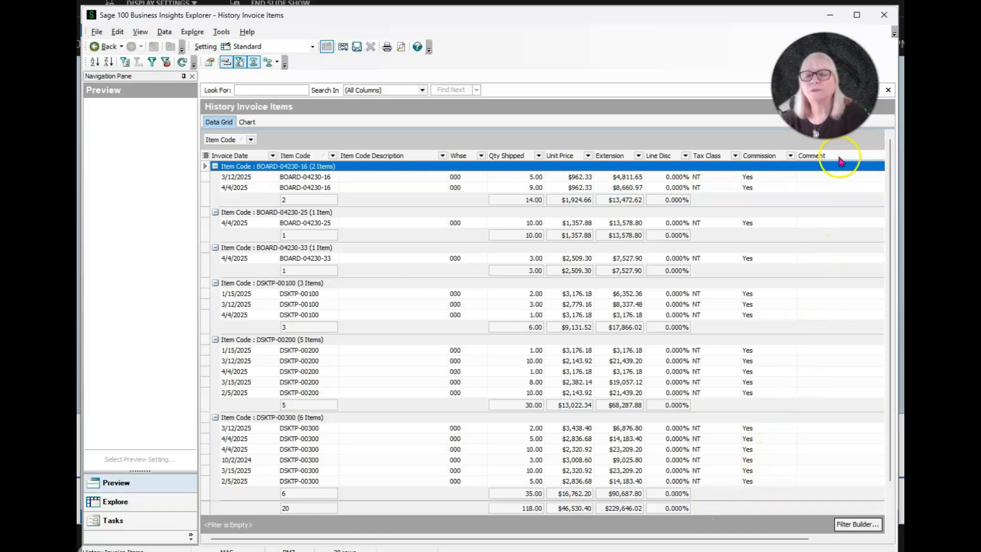
drag(764, 156, 637, 55)
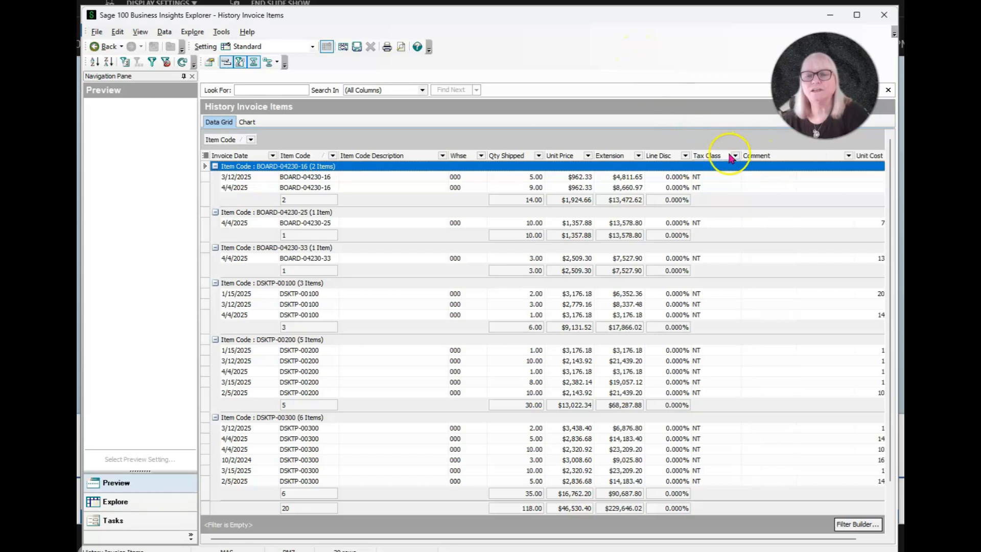
drag(715, 158, 686, 47)
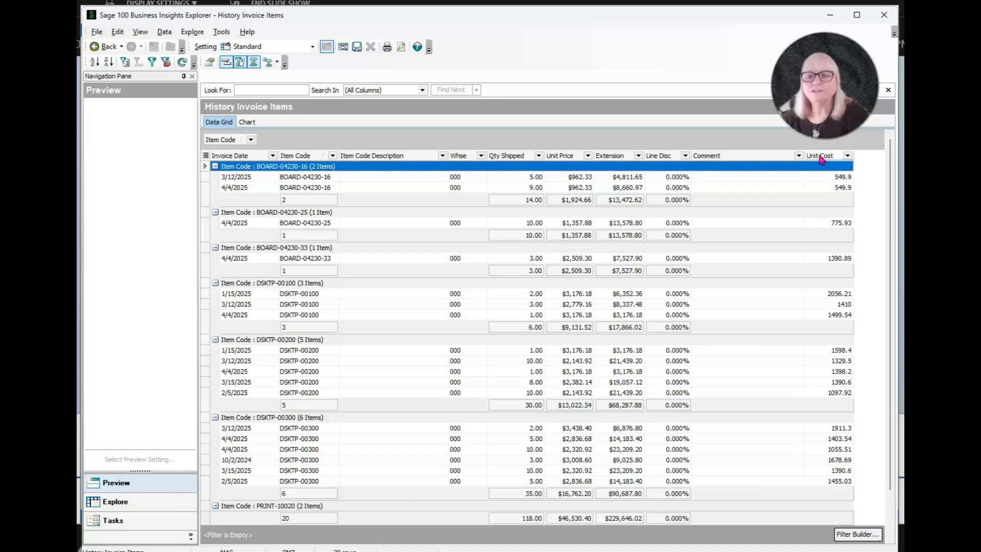
drag(733, 155, 662, 46)
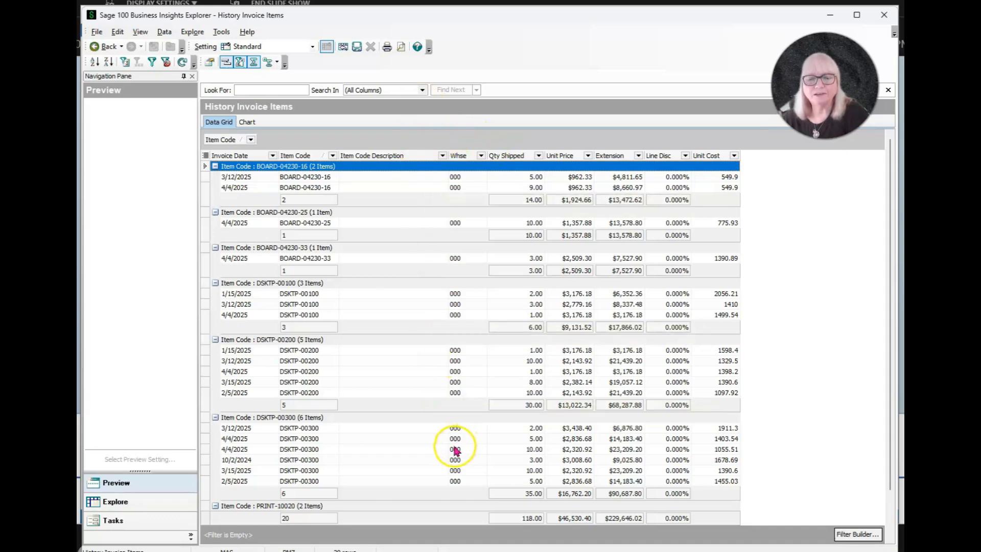
Step: Open Column Settings and start a new calculated field named Extended Cost
right_click(384, 156)
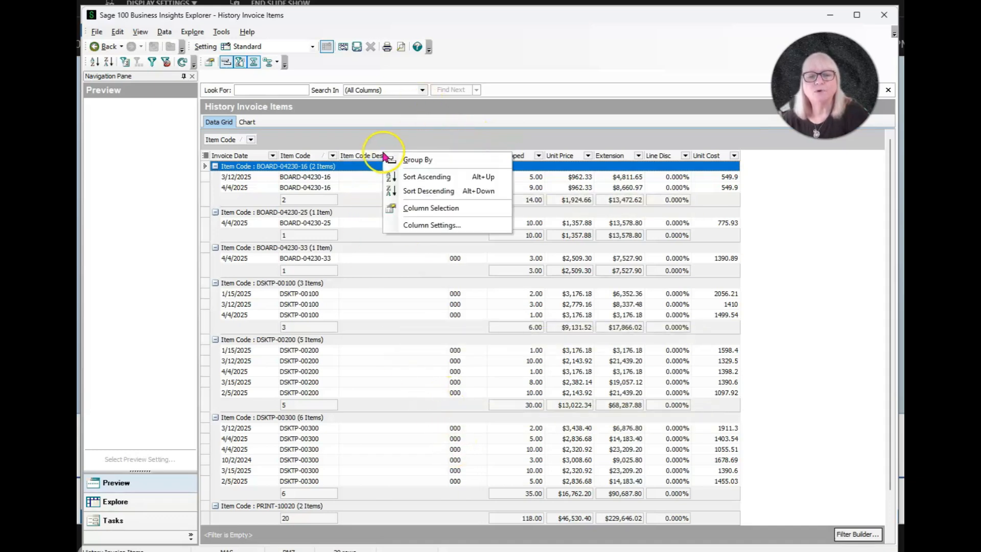
click(427, 229)
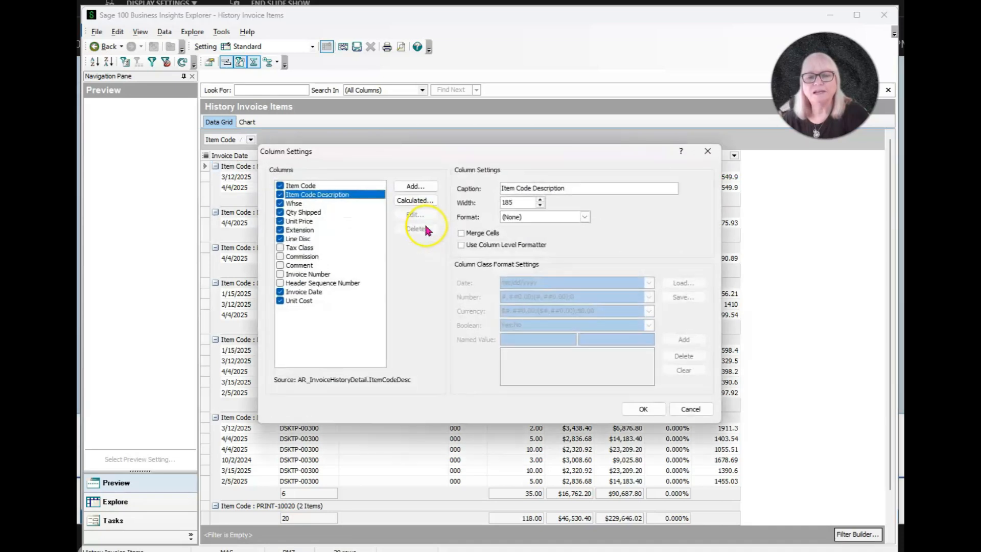
click(417, 201)
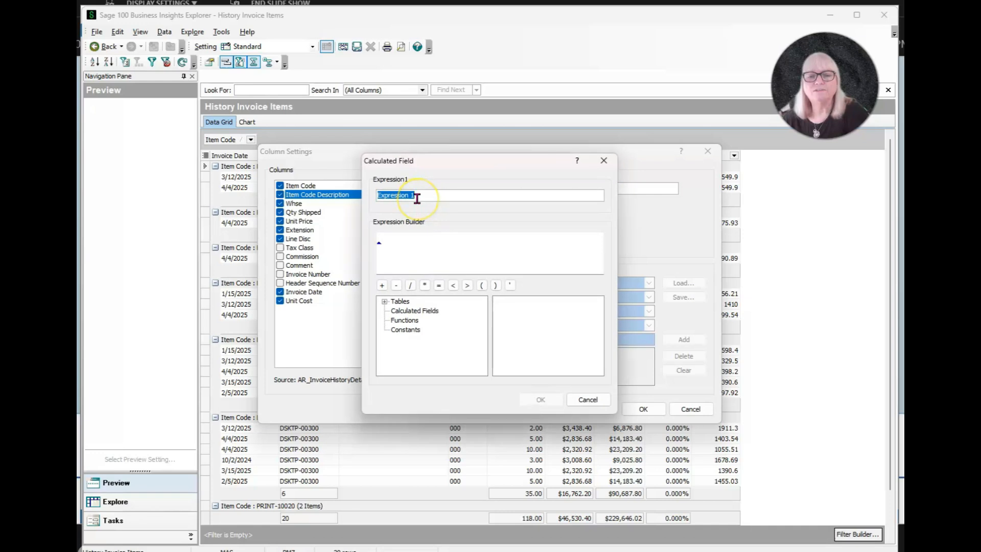
text(Extended Cost)
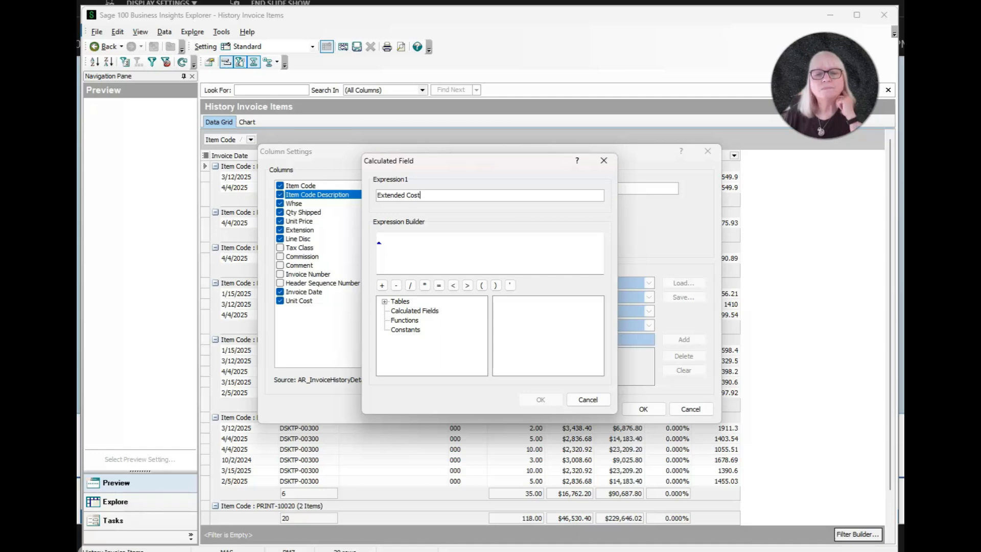
Step: Build the Extended Cost expression as AR_InvoiceHistoryDetail UnitCost * QuantityShipped and apply the column settings
click(400, 243)
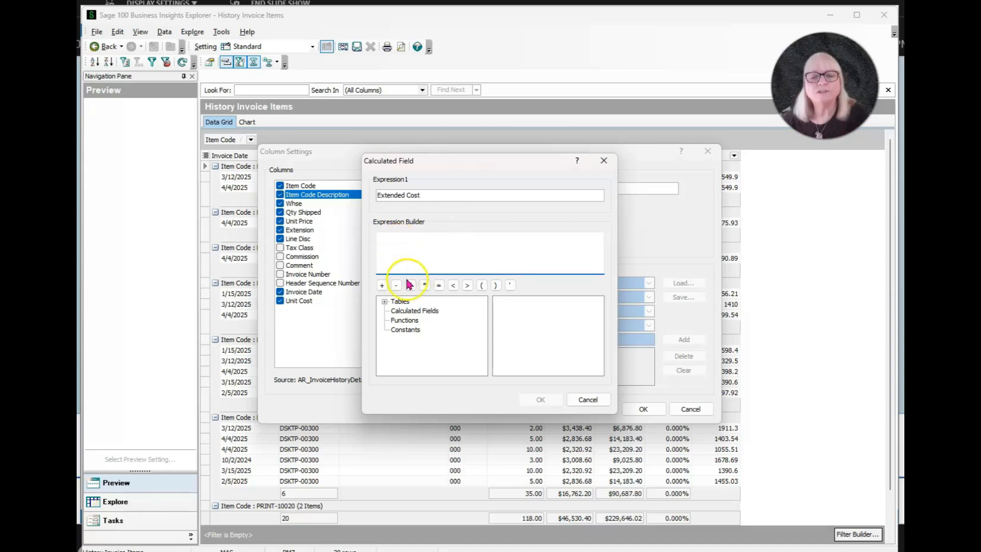
click(385, 303)
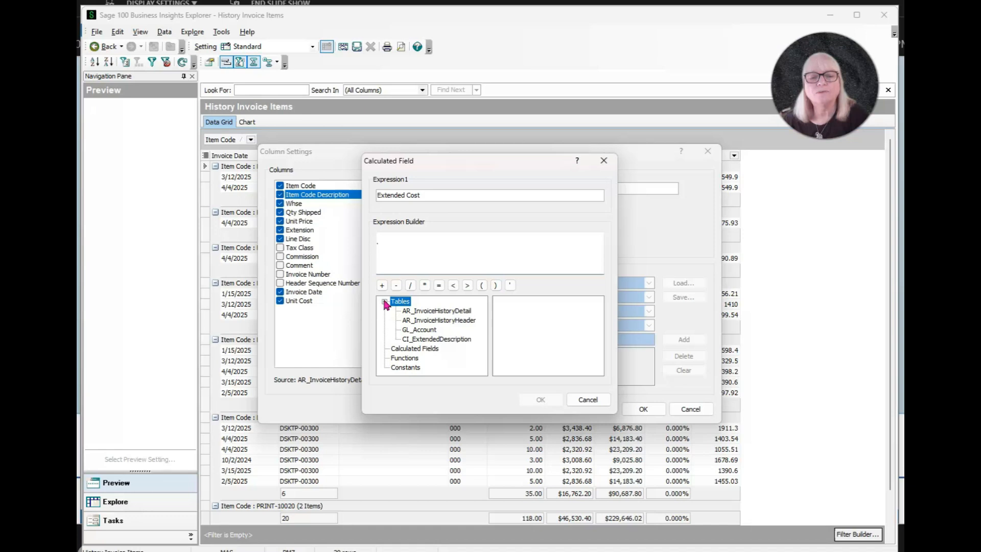
click(429, 312)
scroll(528, 333, down, 3)
scroll(533, 334, down, 7)
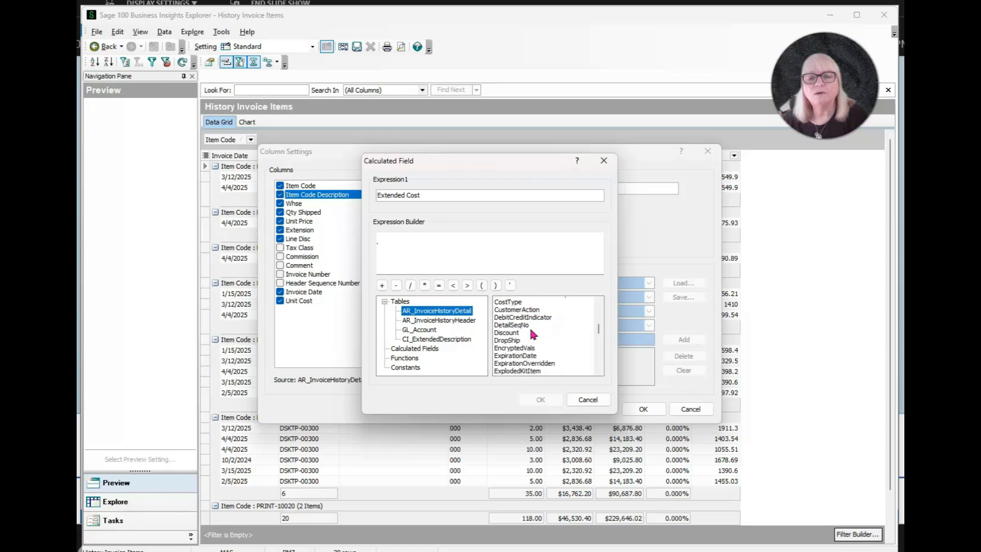
scroll(533, 334, down, 5)
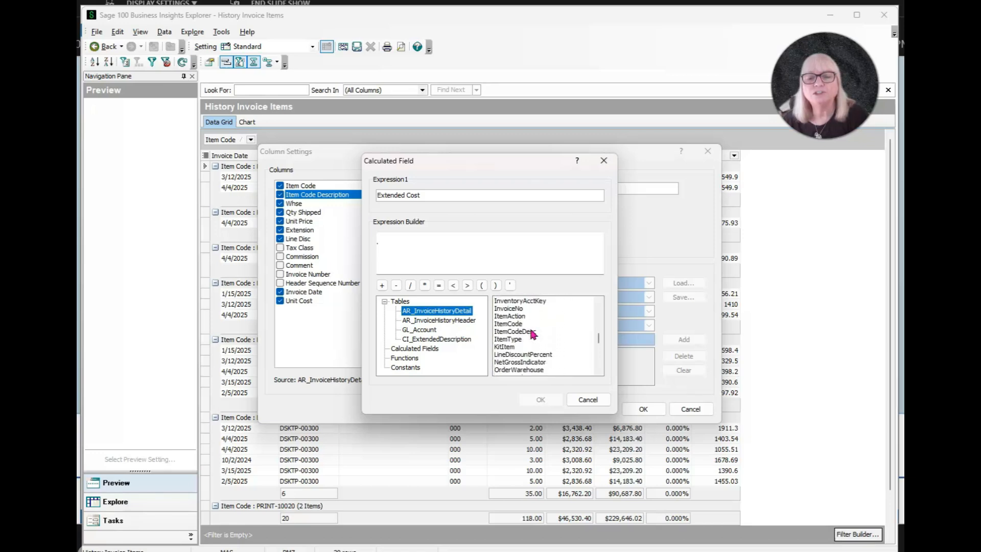
scroll(533, 334, down, 6)
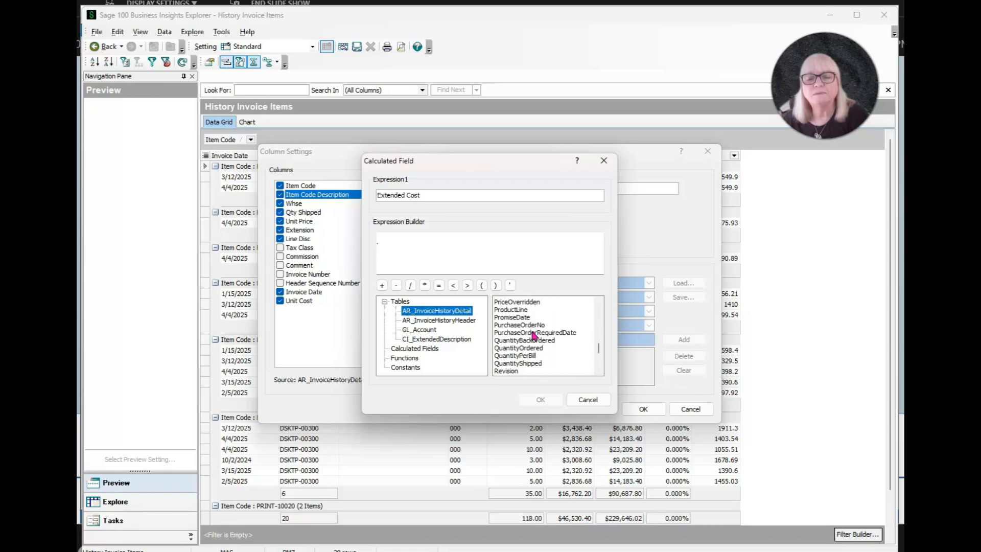
scroll(533, 335, up, 3)
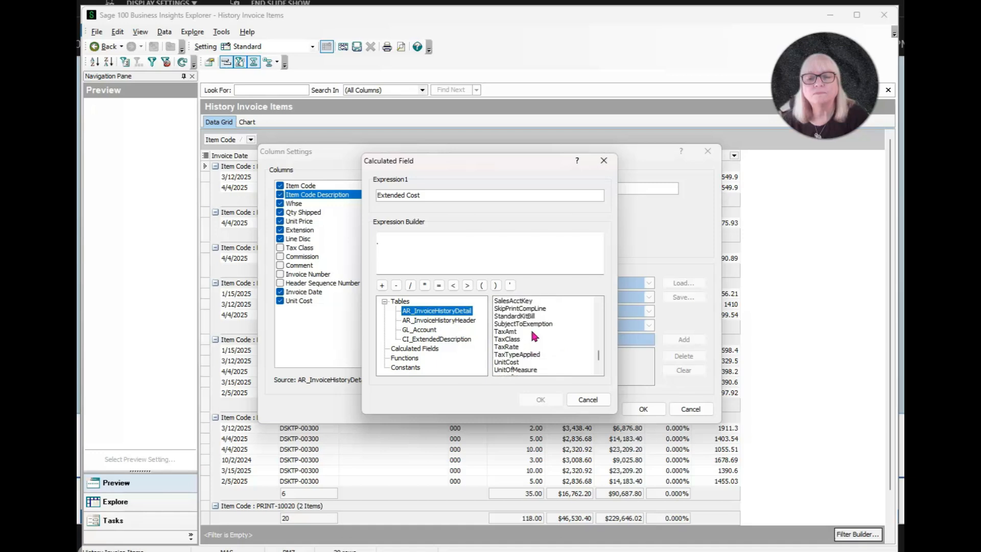
scroll(533, 335, down, 3)
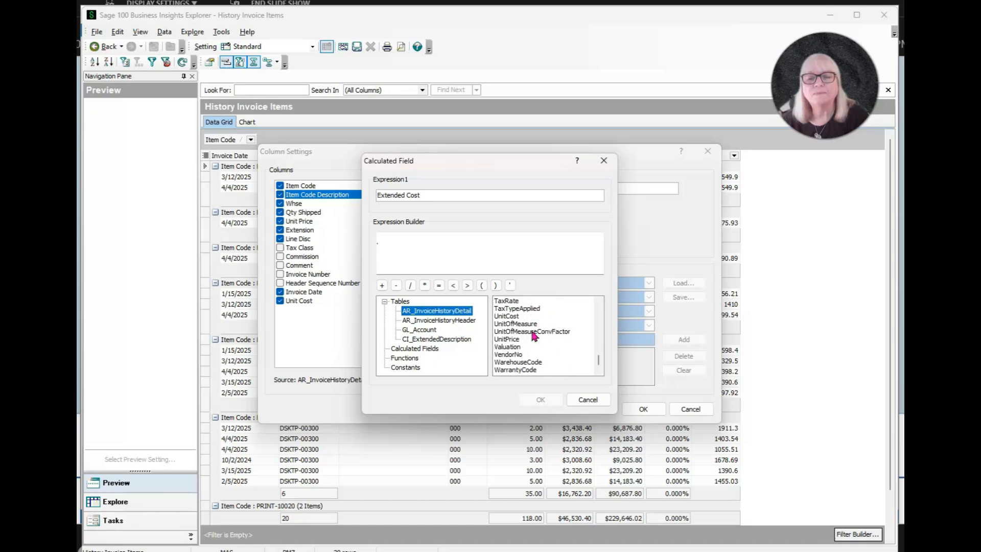
click(518, 316)
double_click(517, 317)
click(540, 236)
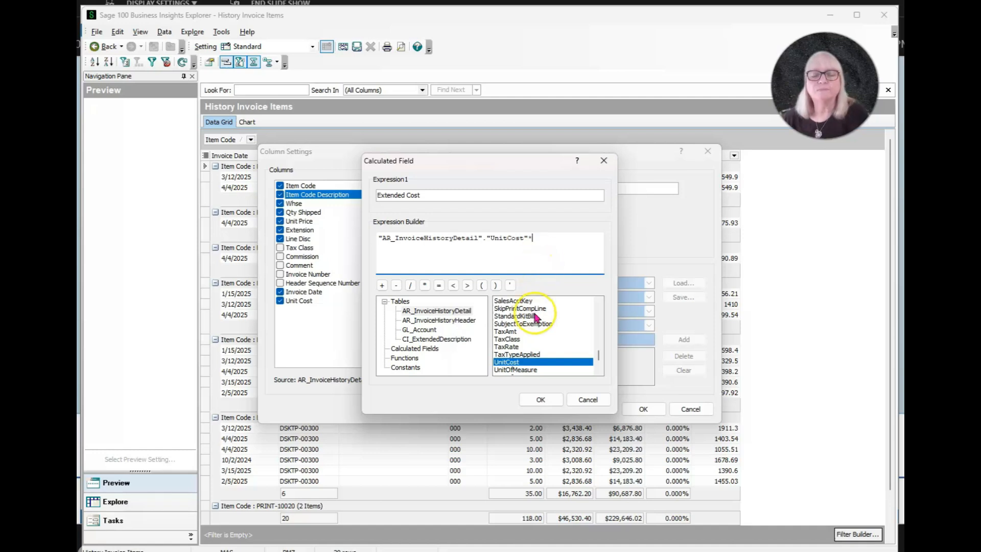
scroll(536, 319, up, 2)
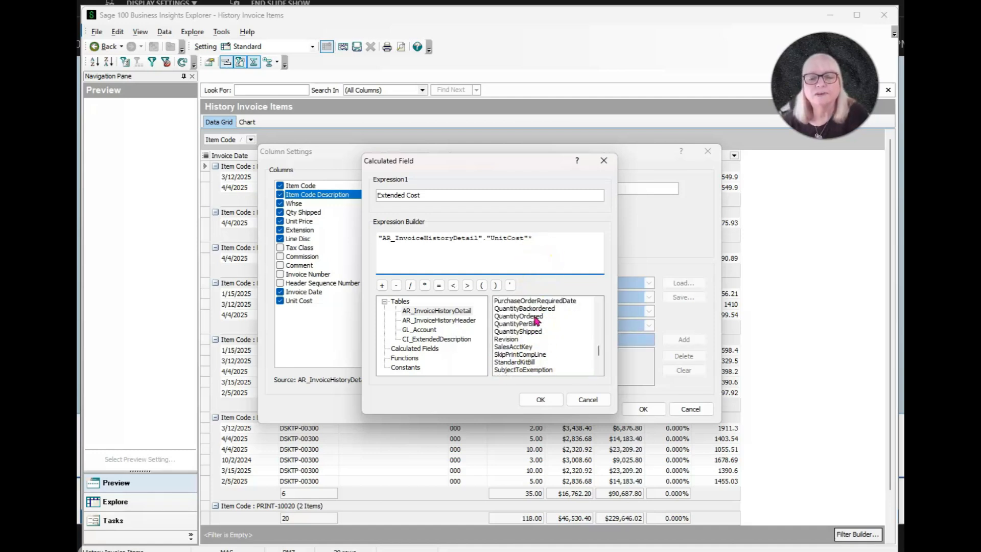
double_click(518, 331)
click(543, 399)
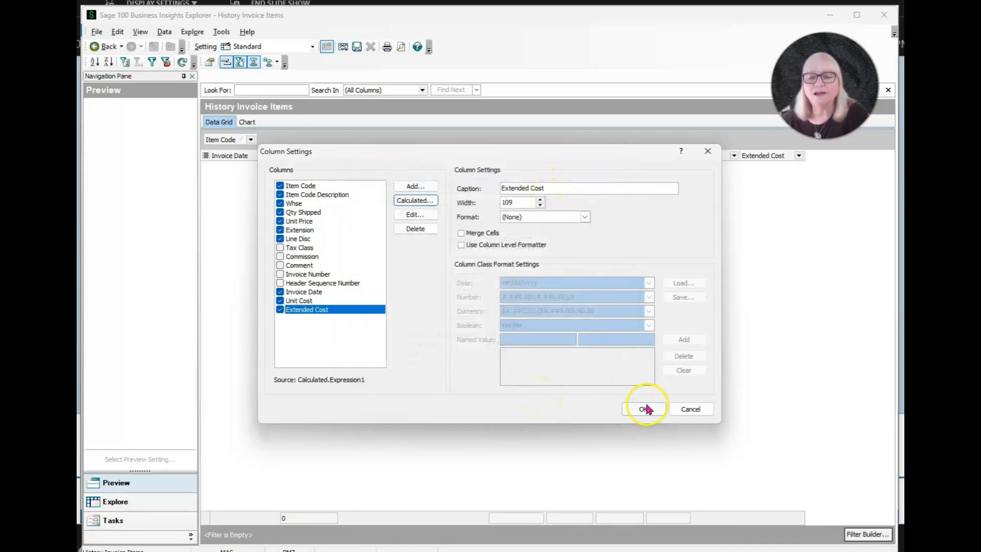
click(644, 409)
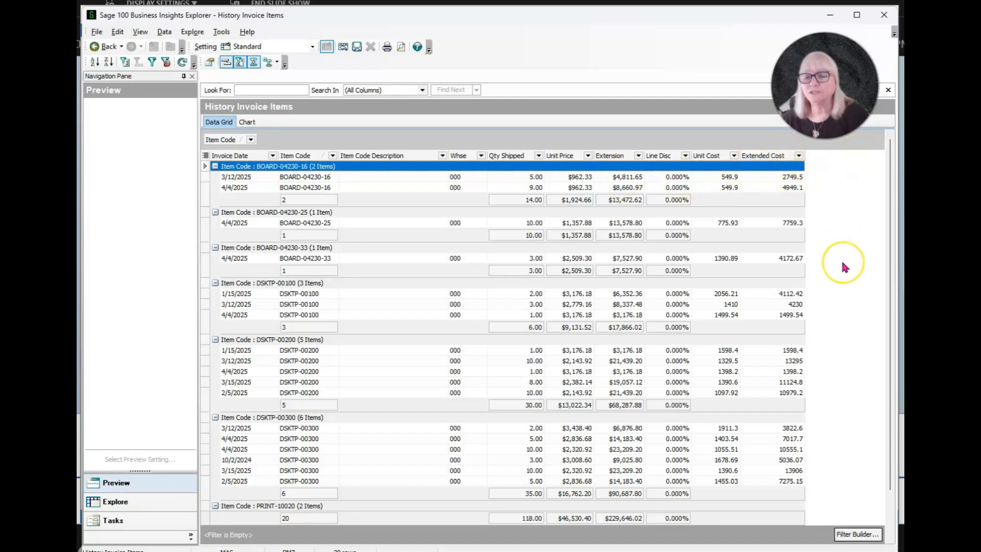
Step: Reopen Column Settings, select Unit Price and enable its column-level formatter
click(360, 155)
right_click(361, 160)
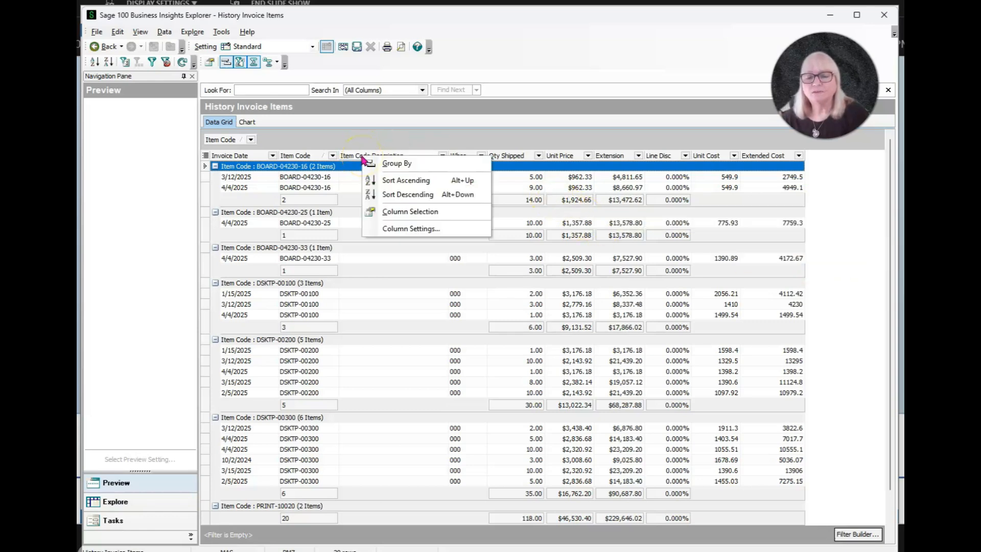
click(415, 228)
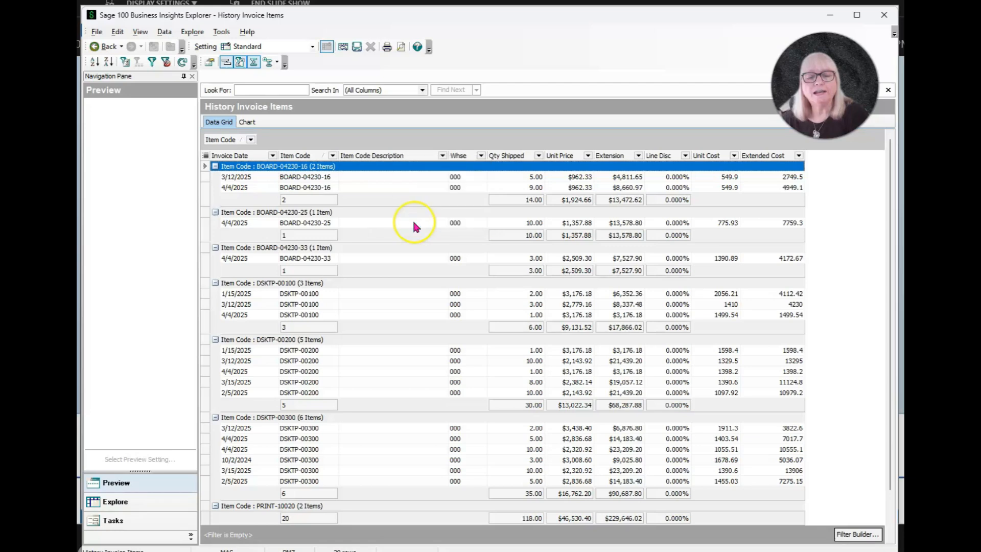
click(421, 187)
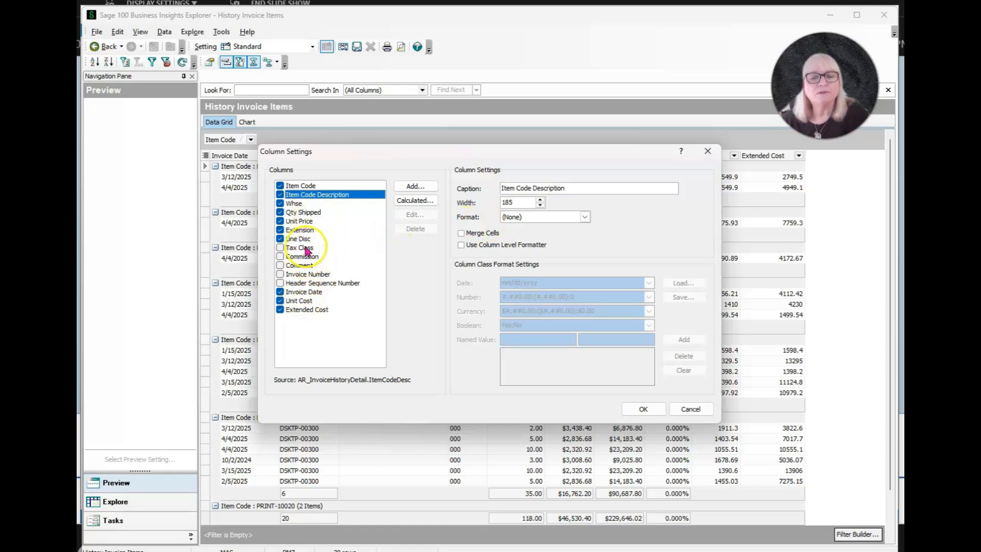
click(300, 223)
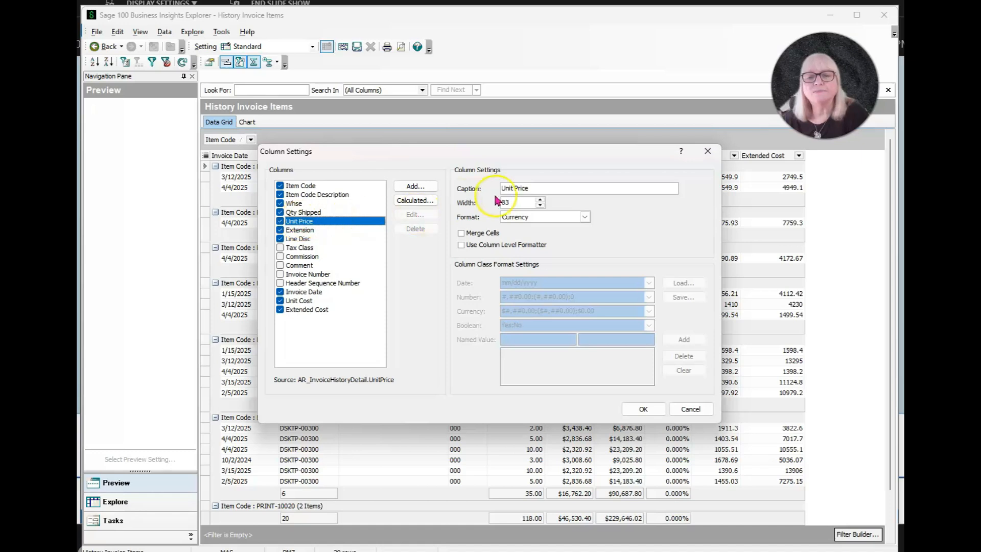
click(461, 245)
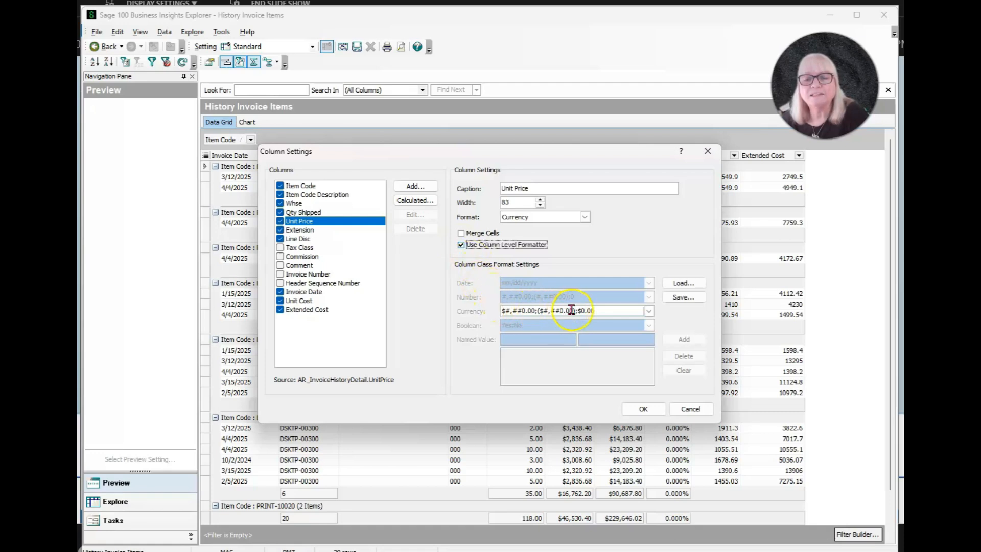
Step: Insert a Red color tag on the negative part of Unit Price's currency format and apply
drag(574, 311, 541, 310)
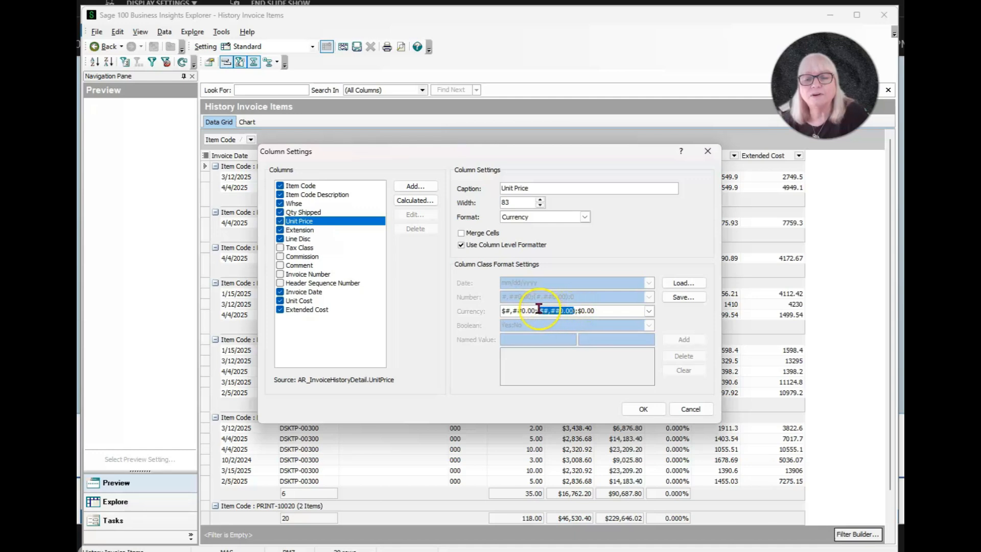
right_click(554, 311)
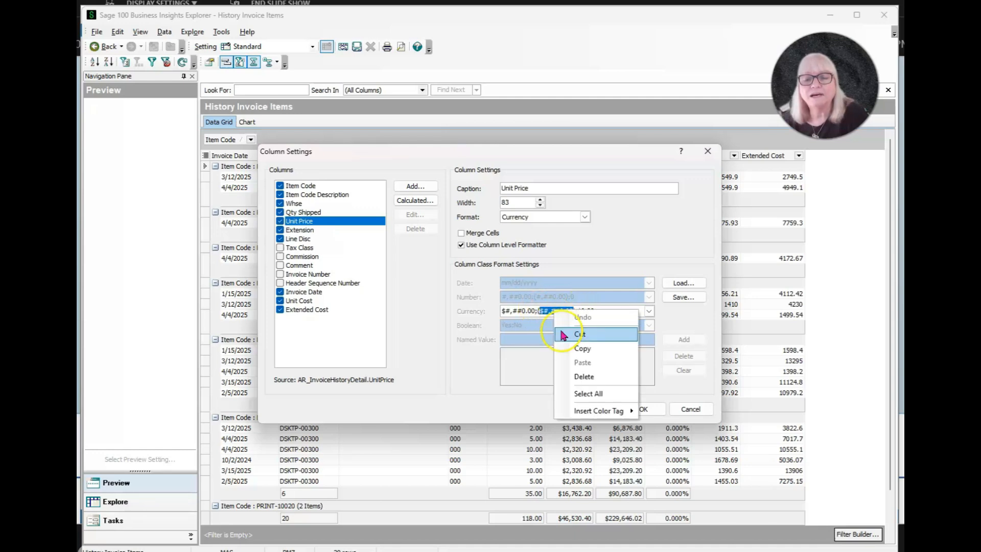
mouse_move(613, 410)
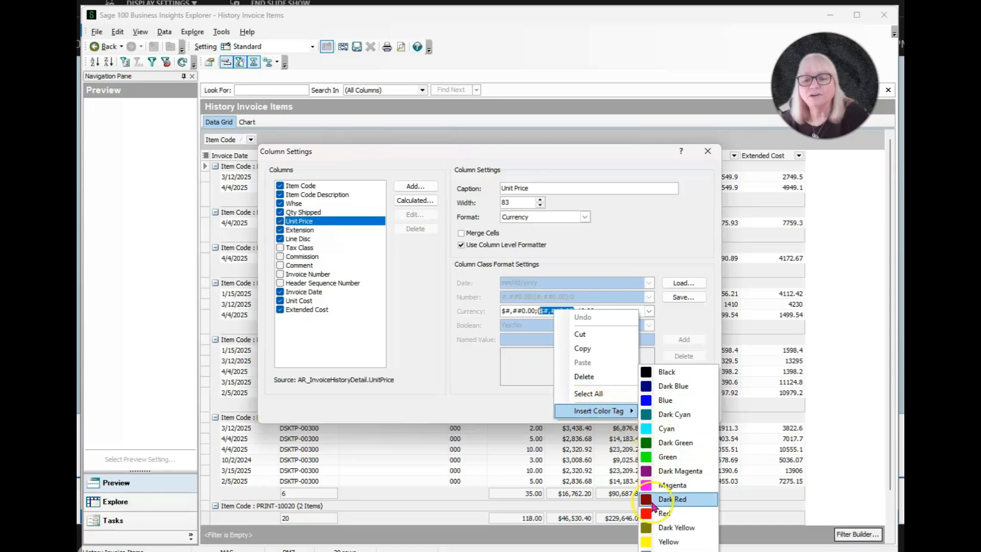
click(664, 513)
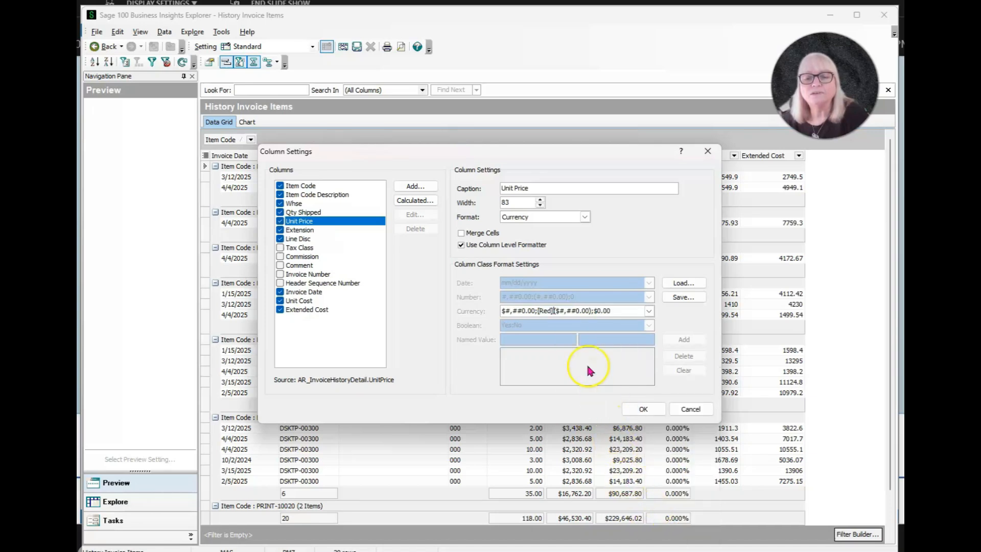
click(644, 409)
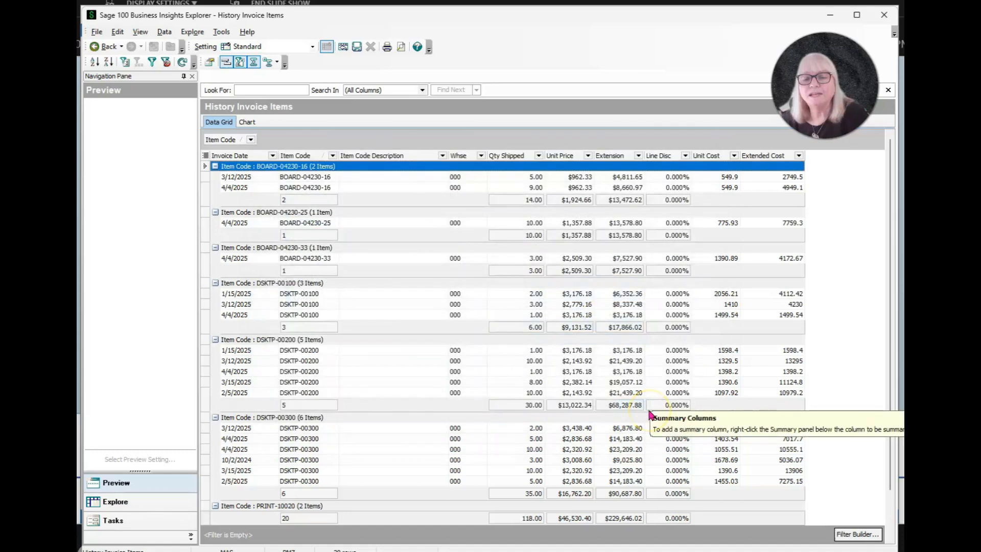
Step: Save the customized grid as a new public setting named #2 View
scroll(634, 299, down, 1)
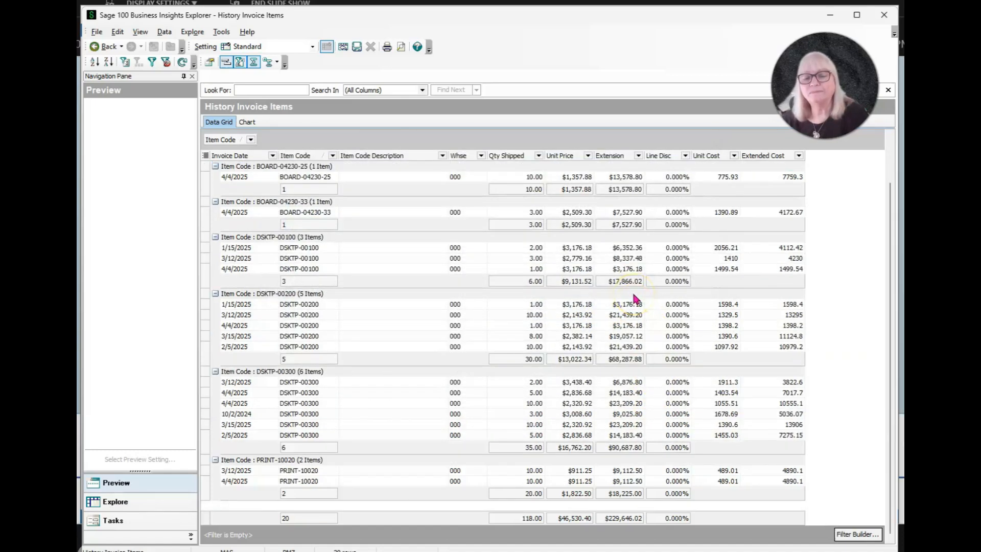
scroll(634, 298, up, 1)
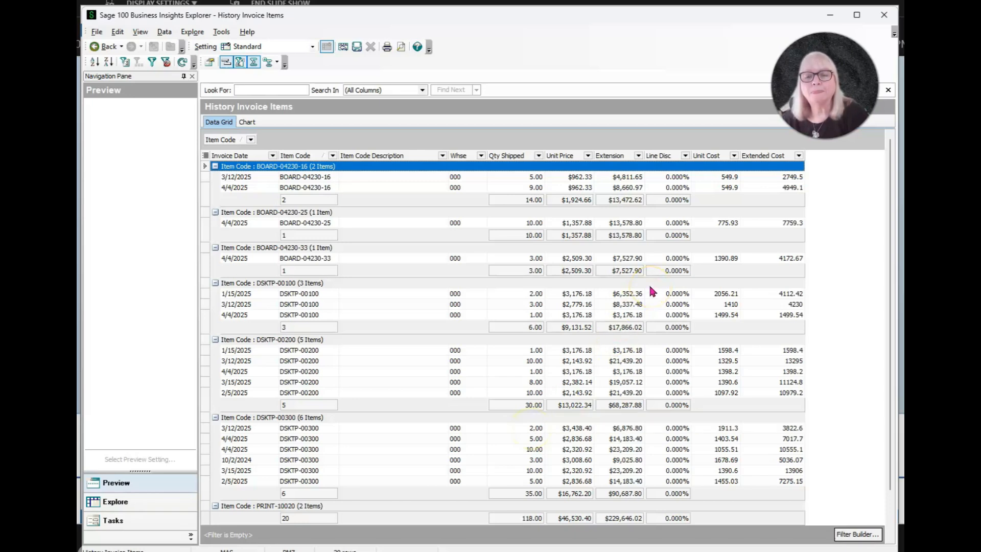
scroll(649, 287, down, 1)
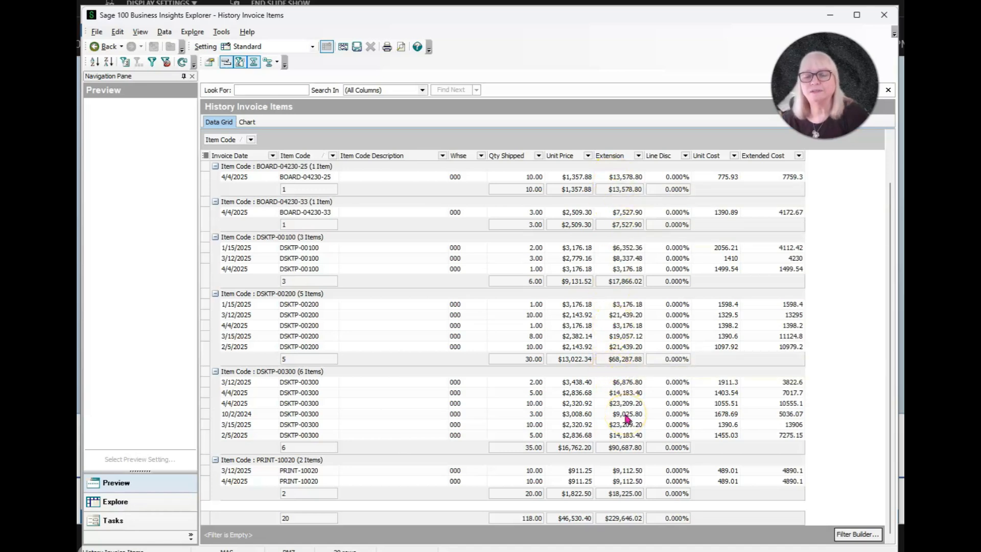
scroll(628, 418, up, 2)
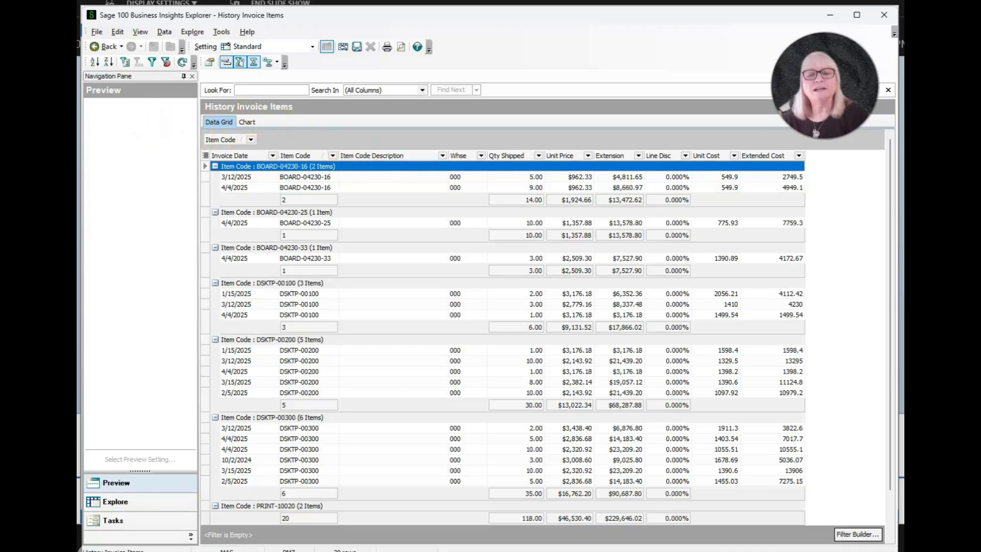
click(96, 33)
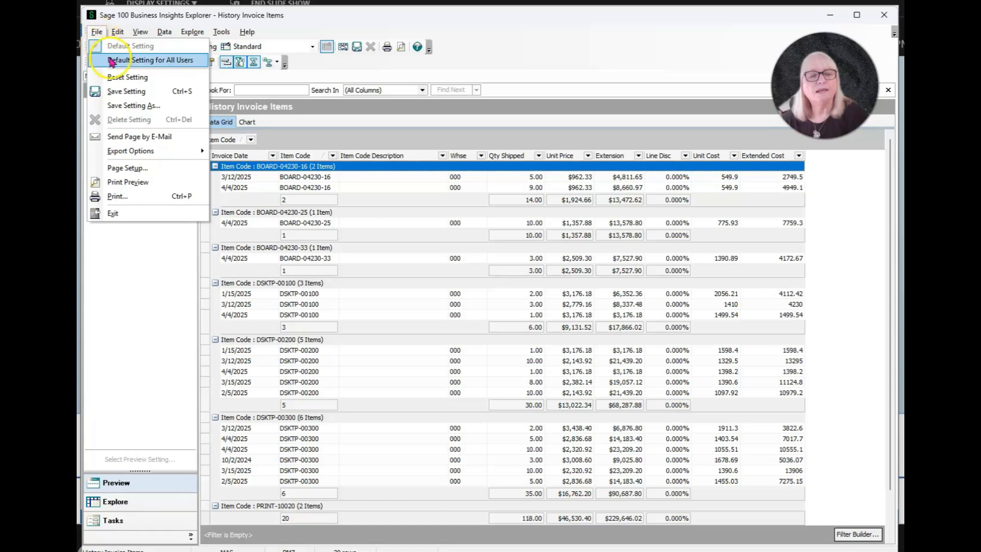
click(128, 106)
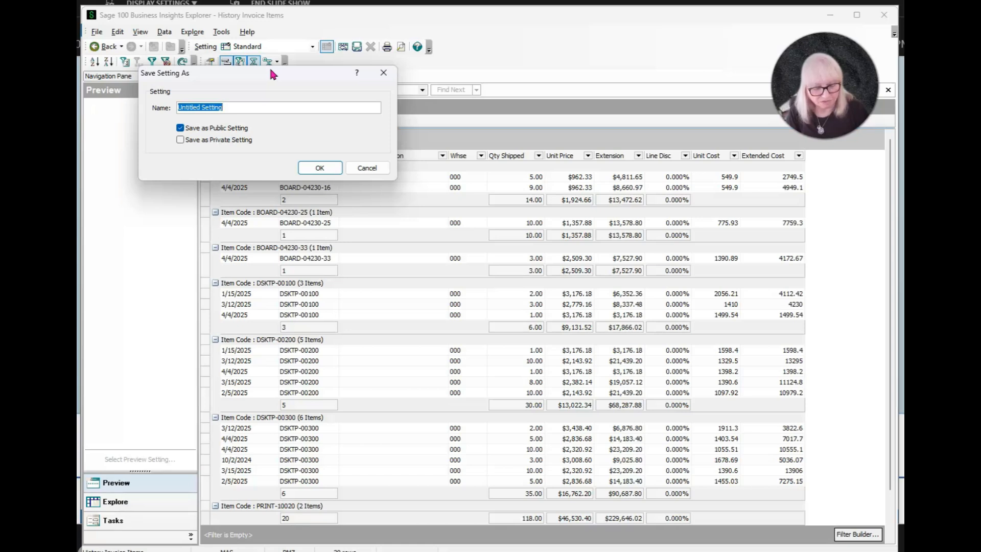
text(#2 View)
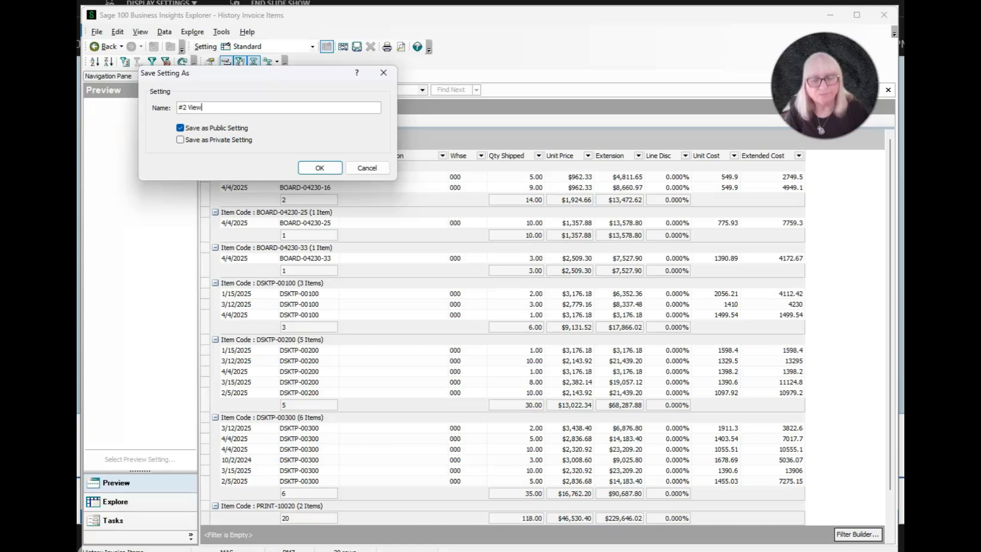
key(Return)
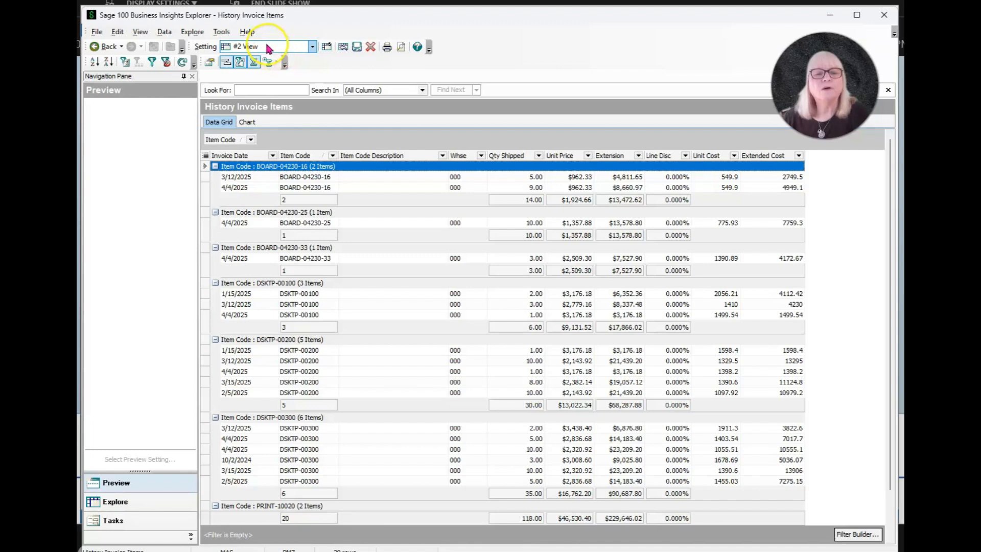
Step: Make the #2 View setting the default setting for all users
click(312, 48)
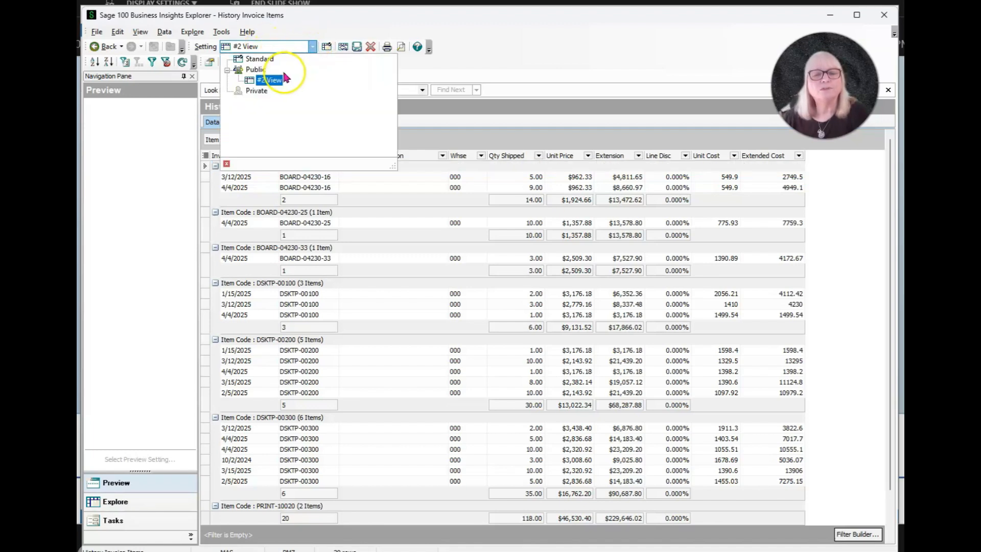
click(312, 47)
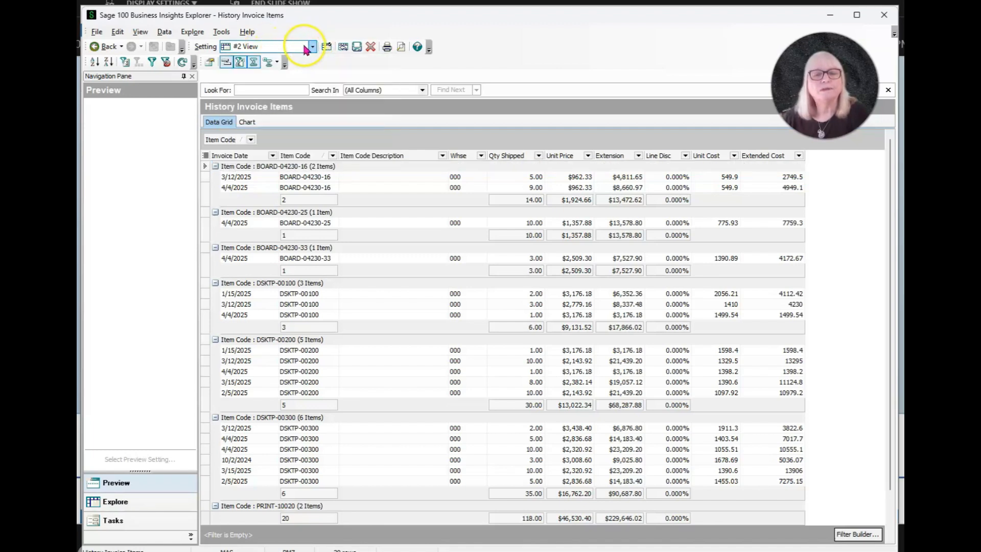
click(100, 33)
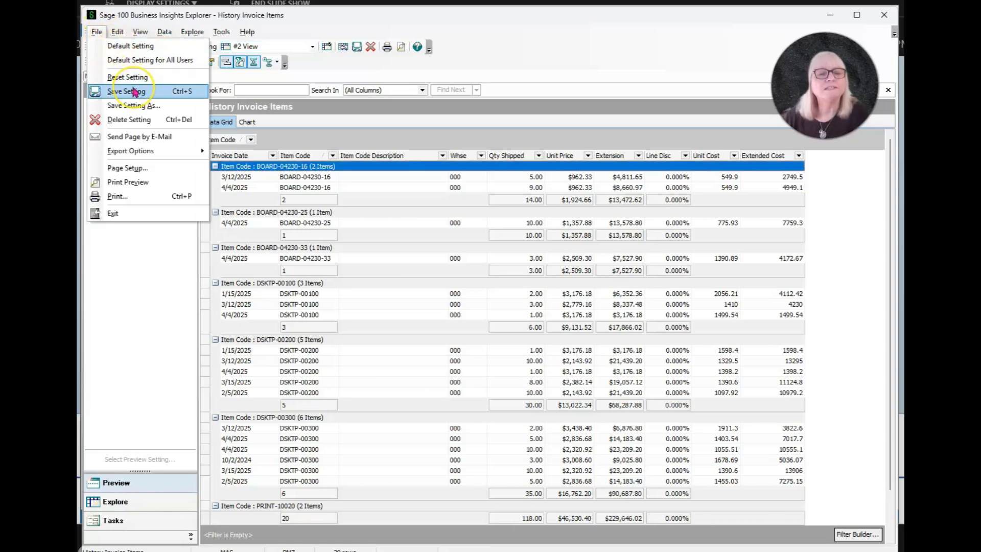
click(144, 61)
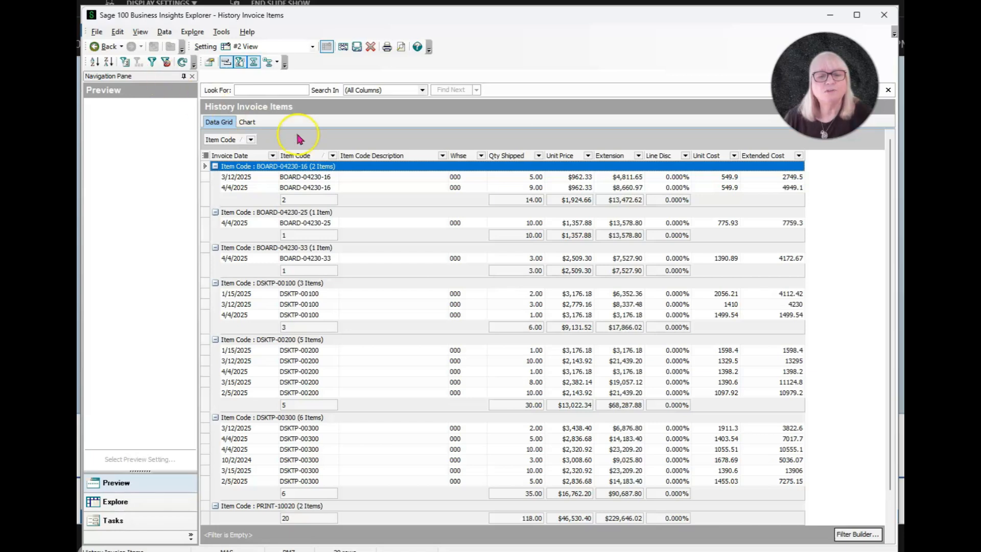
Step: Save the current #2 View setting
click(311, 48)
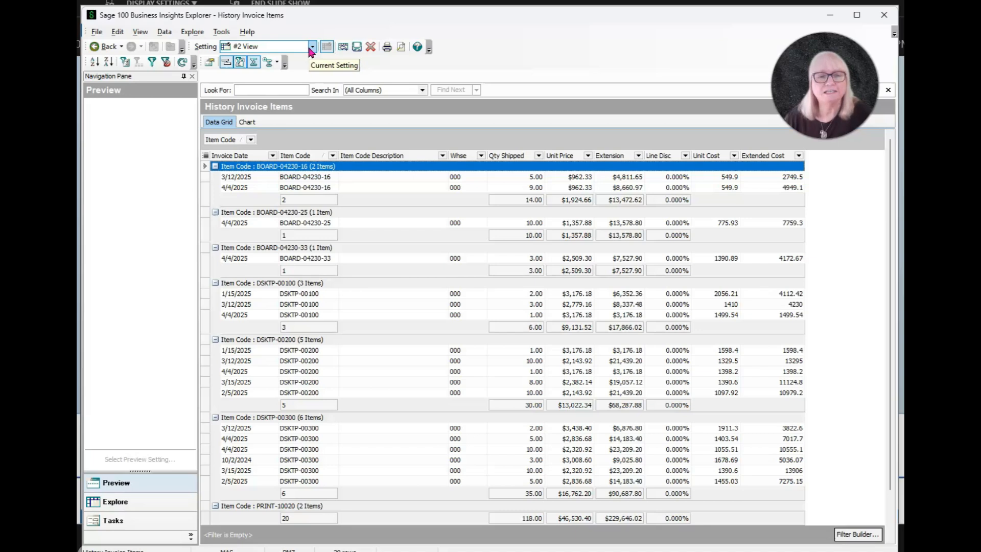
click(96, 31)
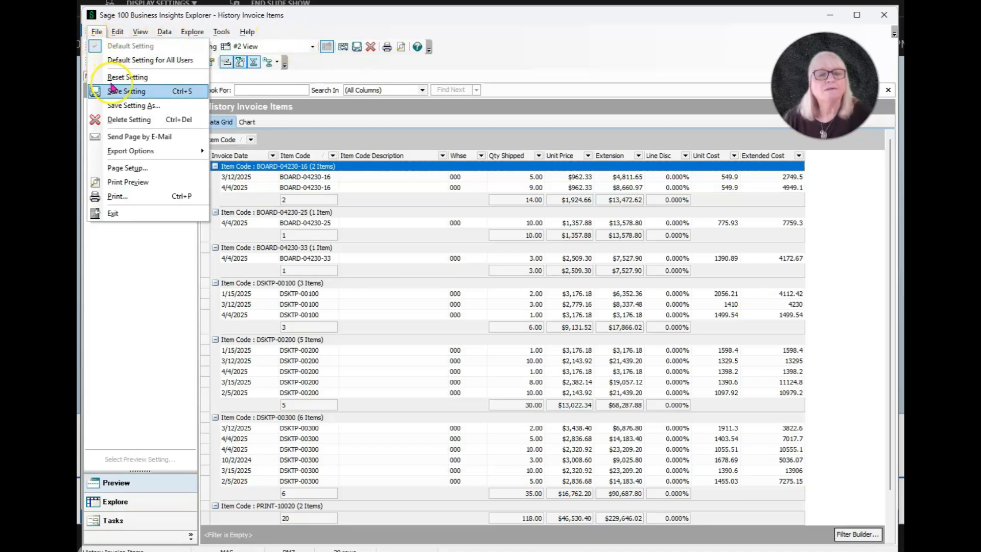
click(125, 90)
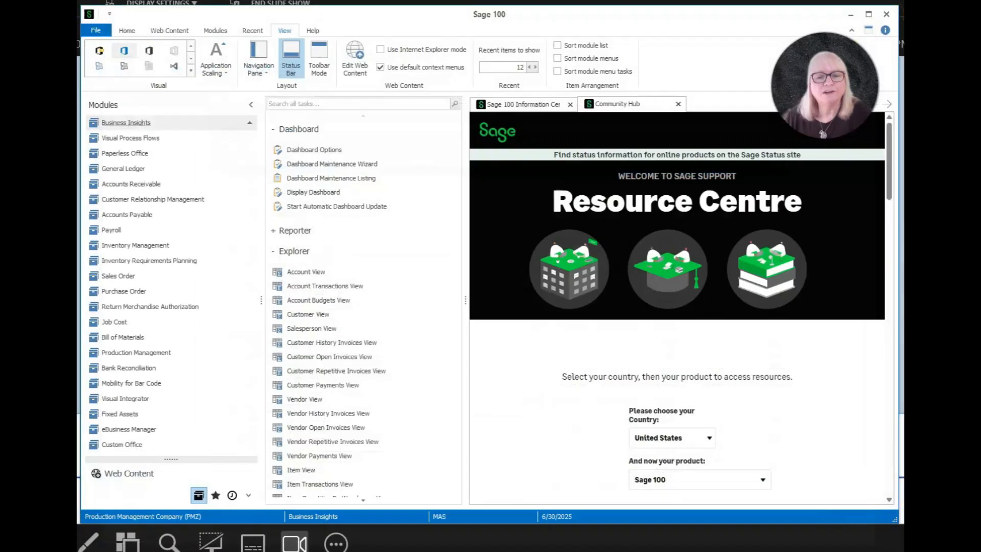
Step: Close the History Invoice Items window and open the Customer History Invoices View
click(885, 17)
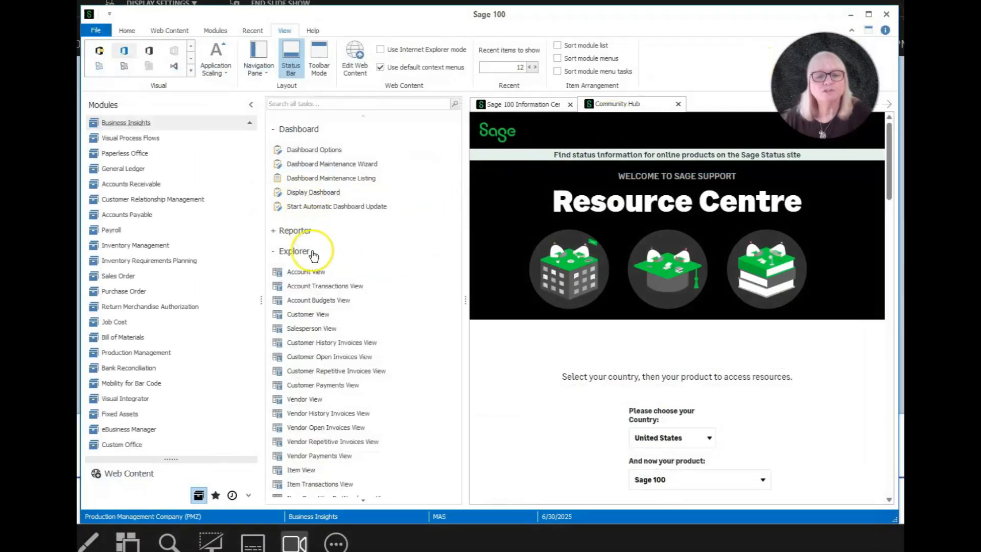
click(324, 342)
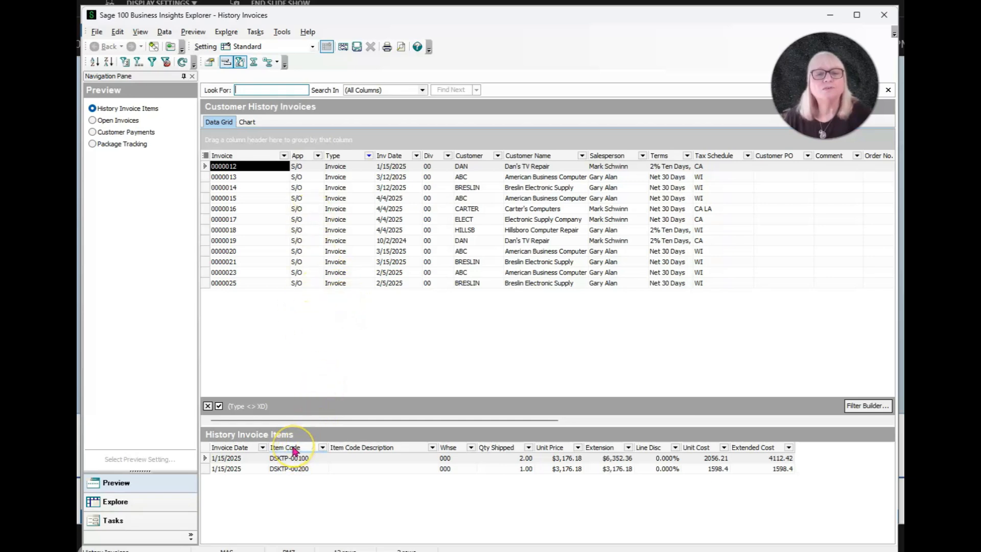
Step: Drill down from an invoice item in the preview pane into the History Invoice Items explorer
click(294, 450)
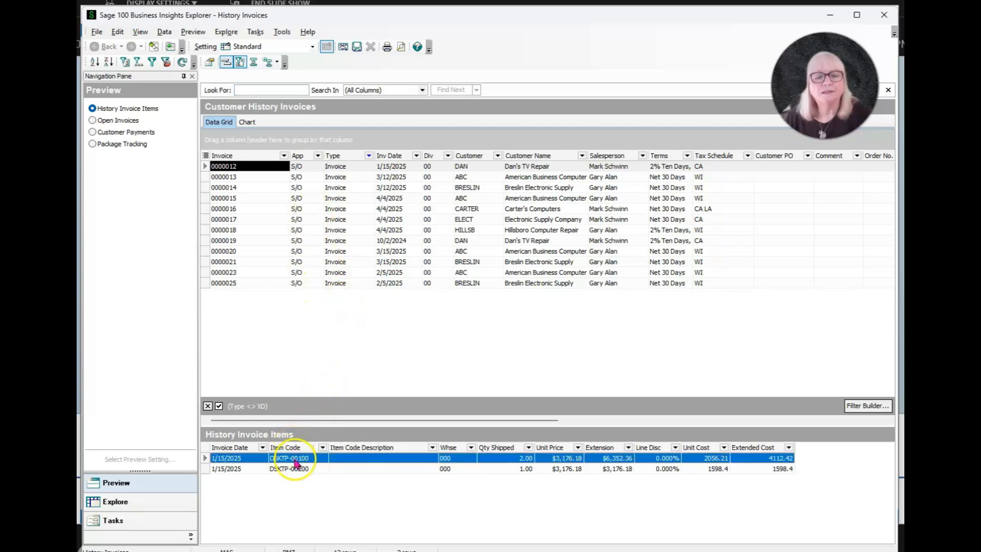
right_click(295, 457)
click(329, 483)
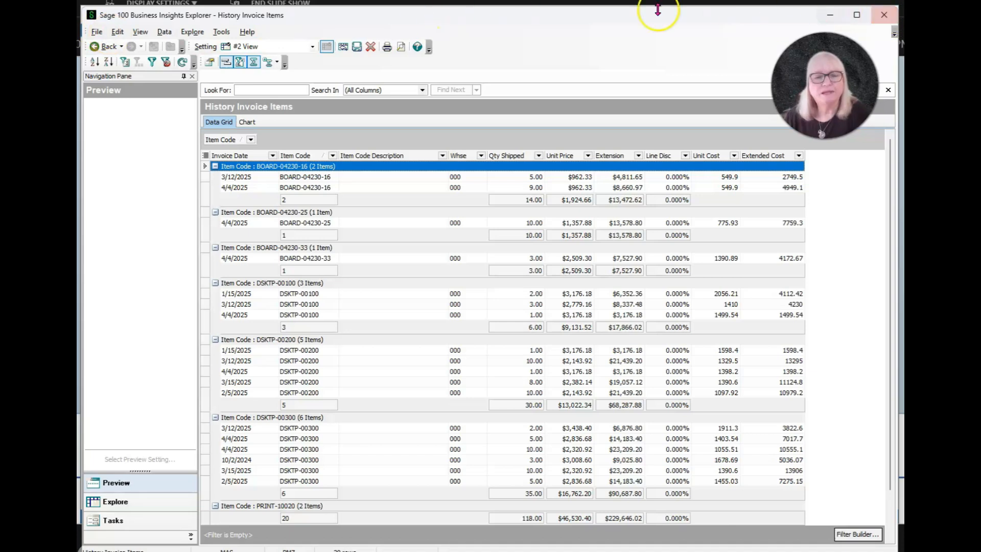
Step: Open the export options for the History Invoice Items grid
click(97, 32)
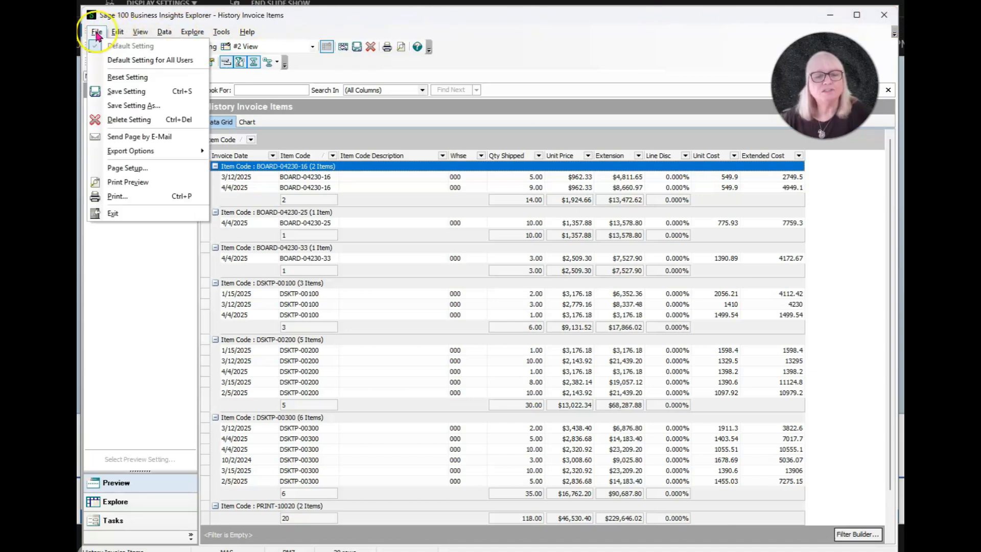
mouse_move(197, 149)
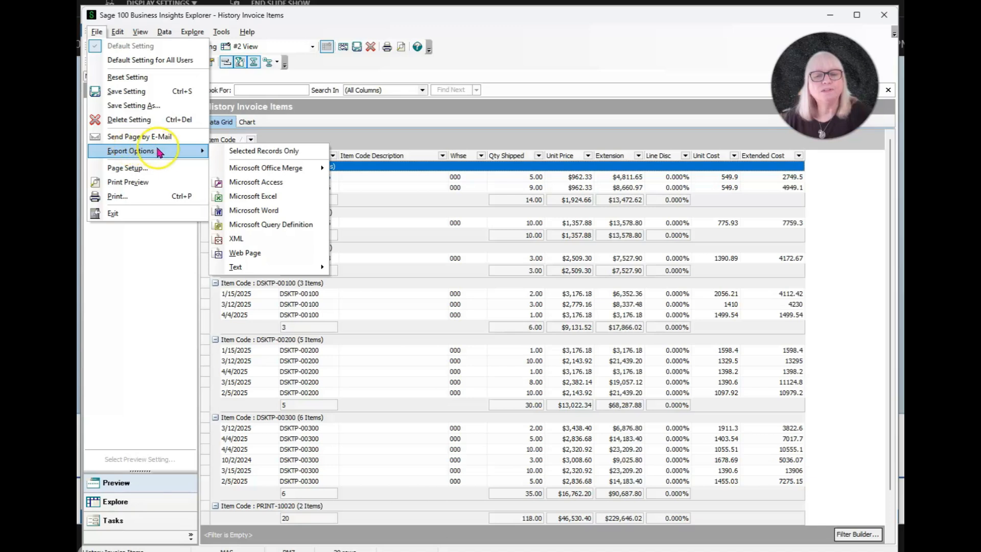